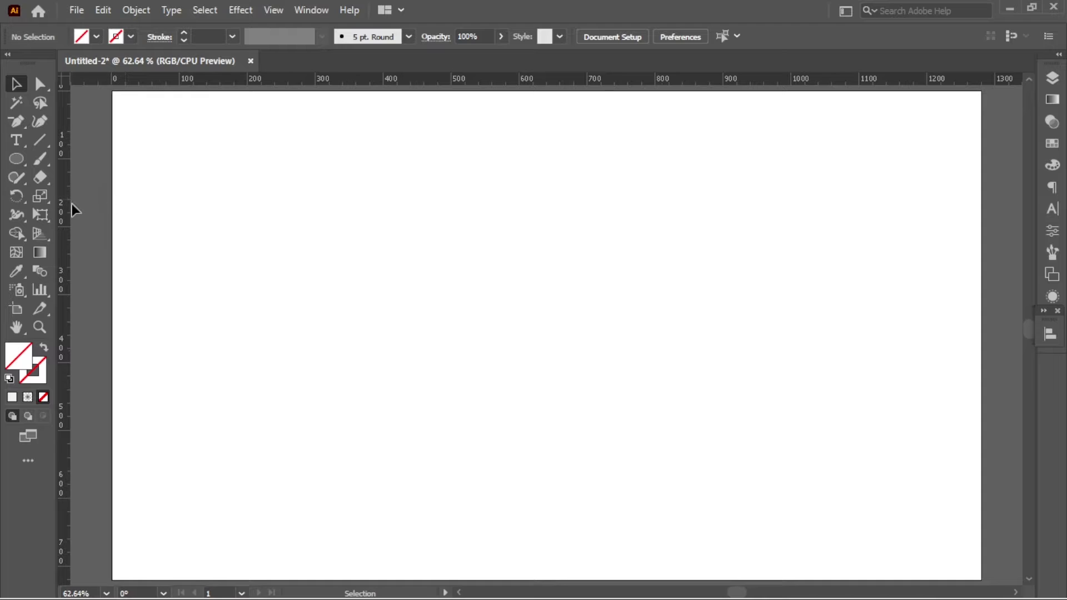
Add a vertical and a horizontal guide and centre both on the artboard
left_click_drag(65, 206, 556, 245)
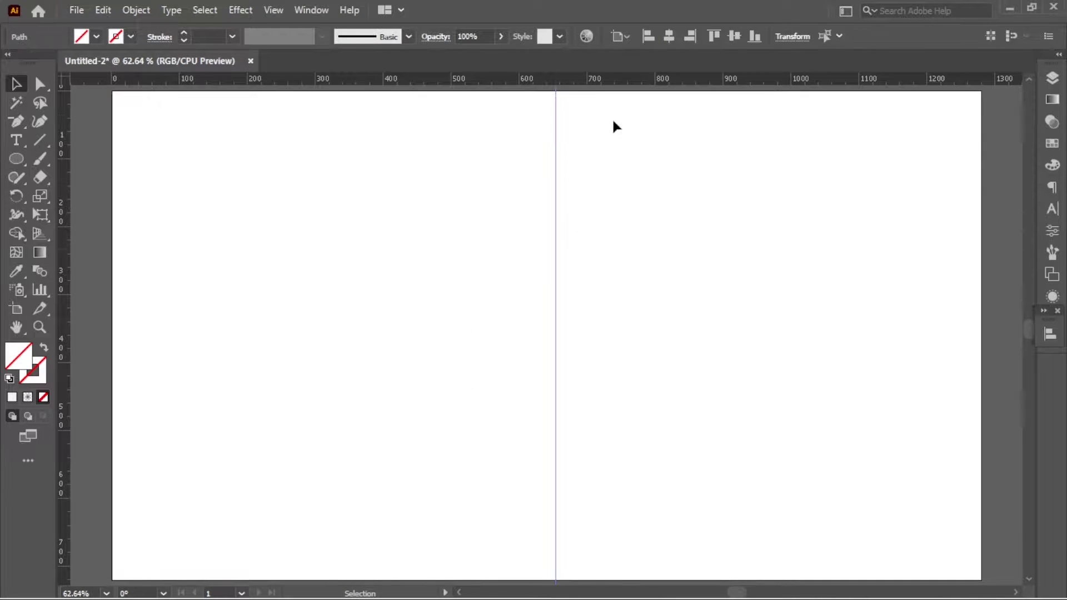
left_click_drag(610, 81, 599, 382)
left_click_drag(616, 302, 486, 434)
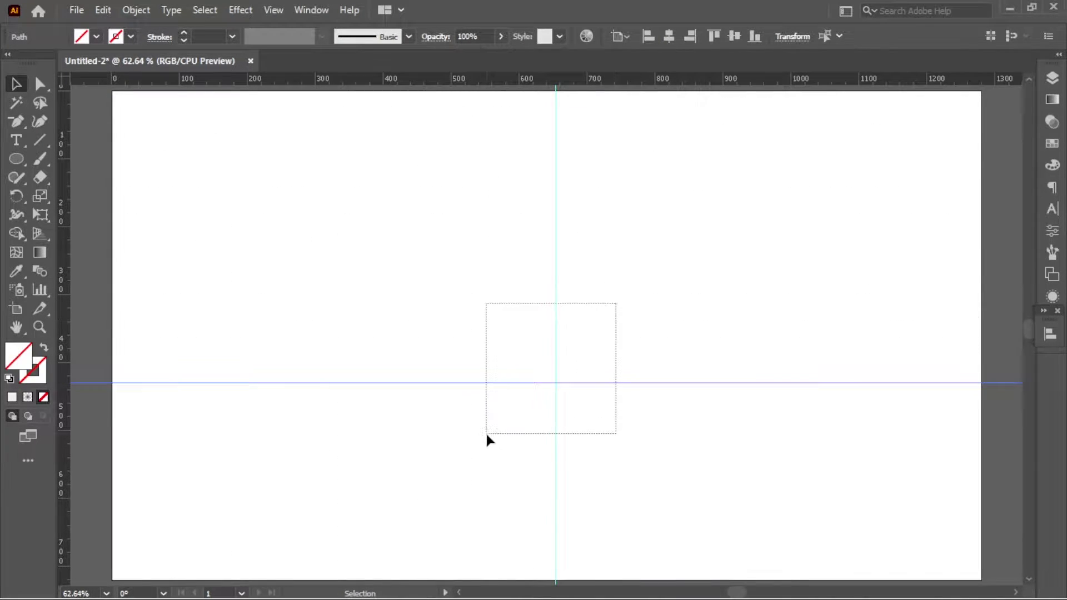
left_click(1052, 78)
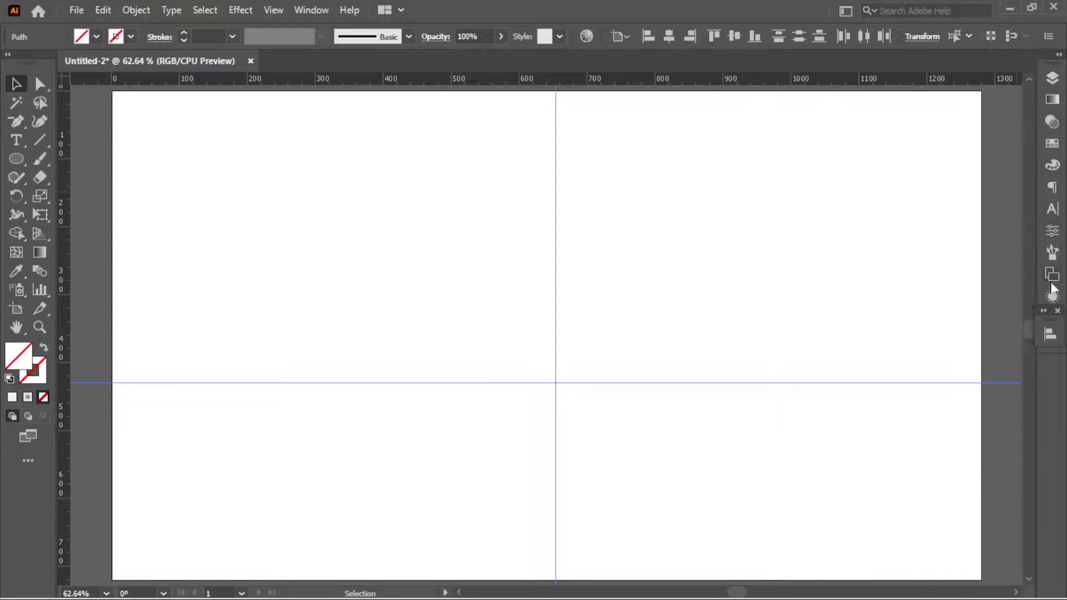
left_click(1050, 335)
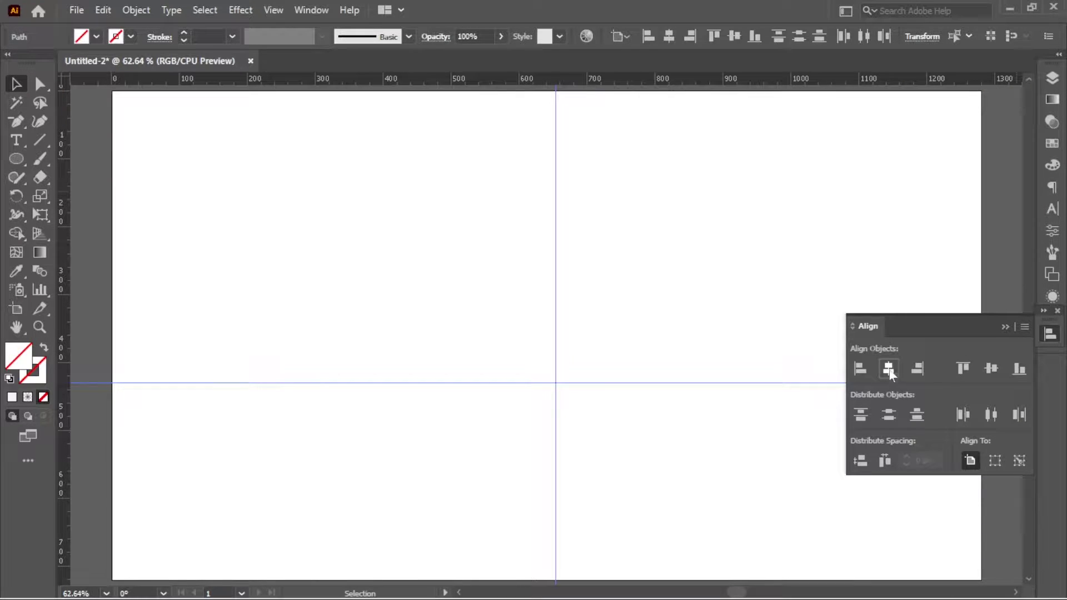
left_click(889, 371)
left_click(991, 368)
left_click(1007, 331)
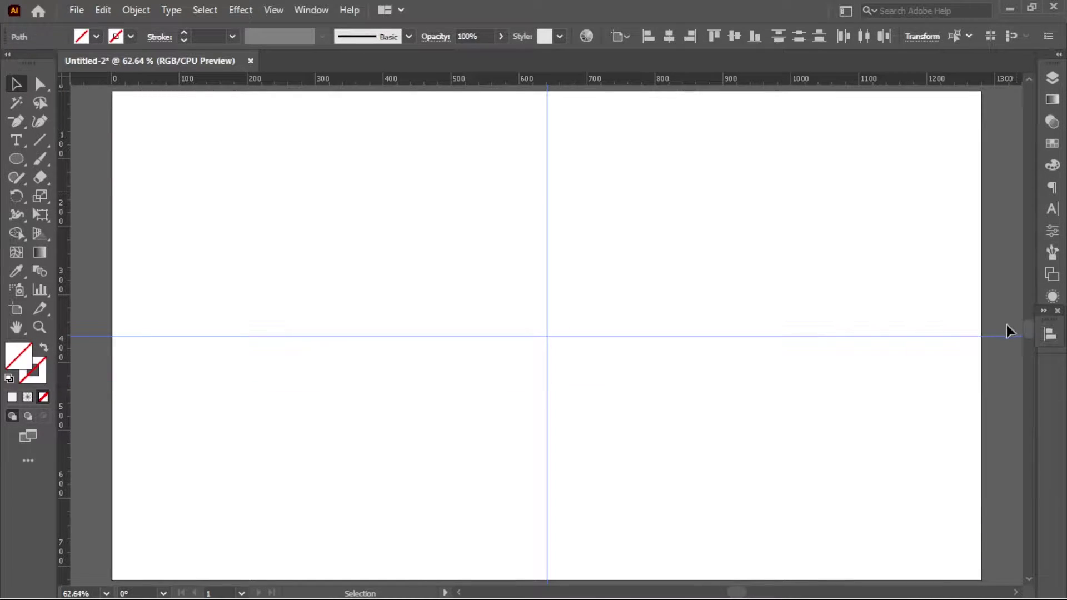
Lock the two centred guides in place
key("ctrl+shift+a")
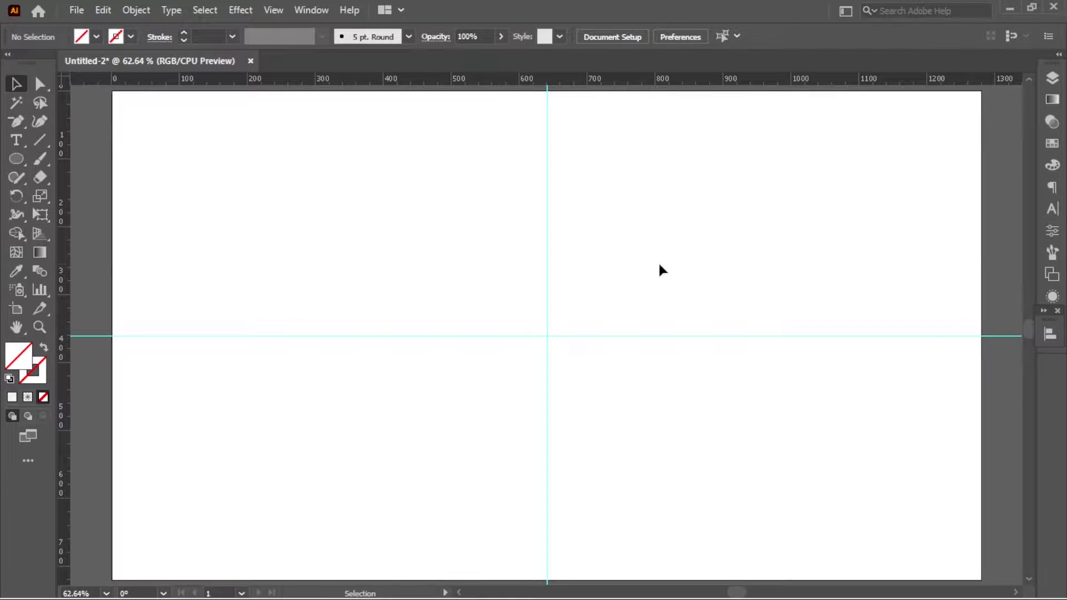
key("ctrl+a")
left_click_drag(649, 266, 431, 410)
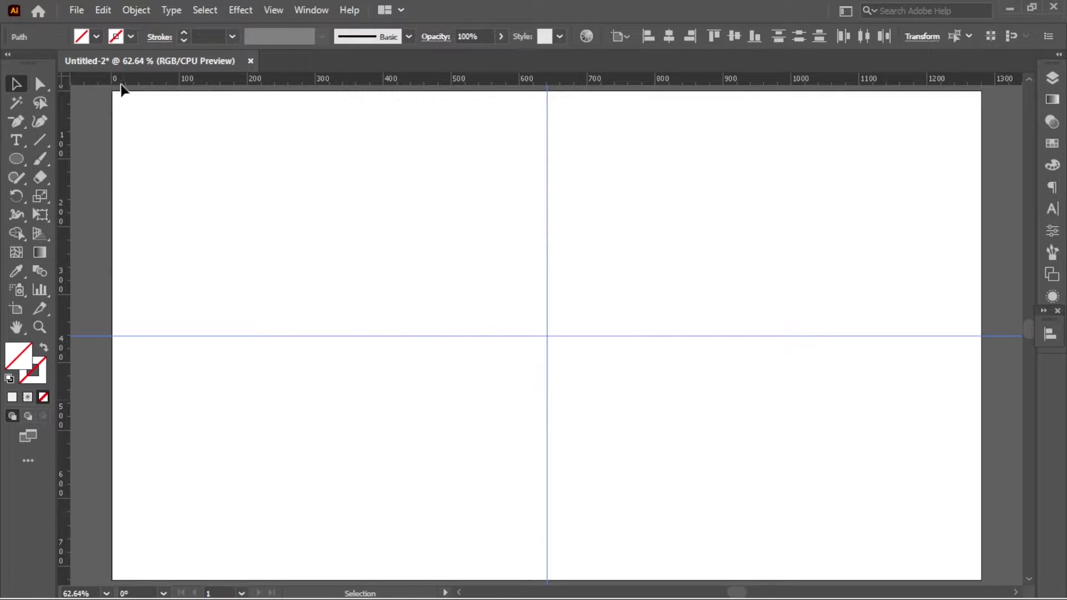
left_click(136, 10)
mouse_move(196, 128)
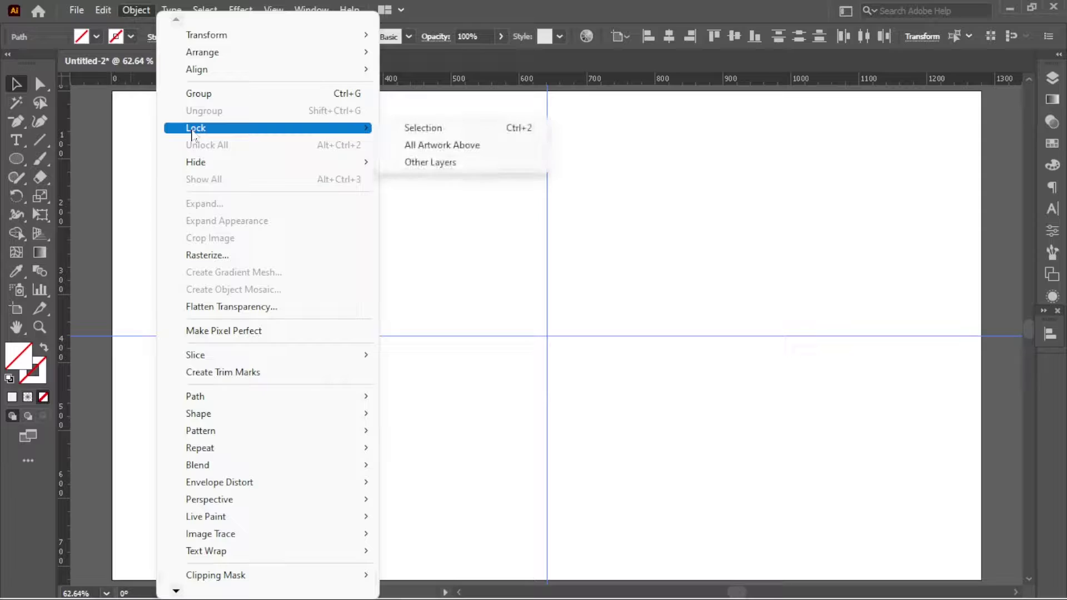
left_click(457, 129)
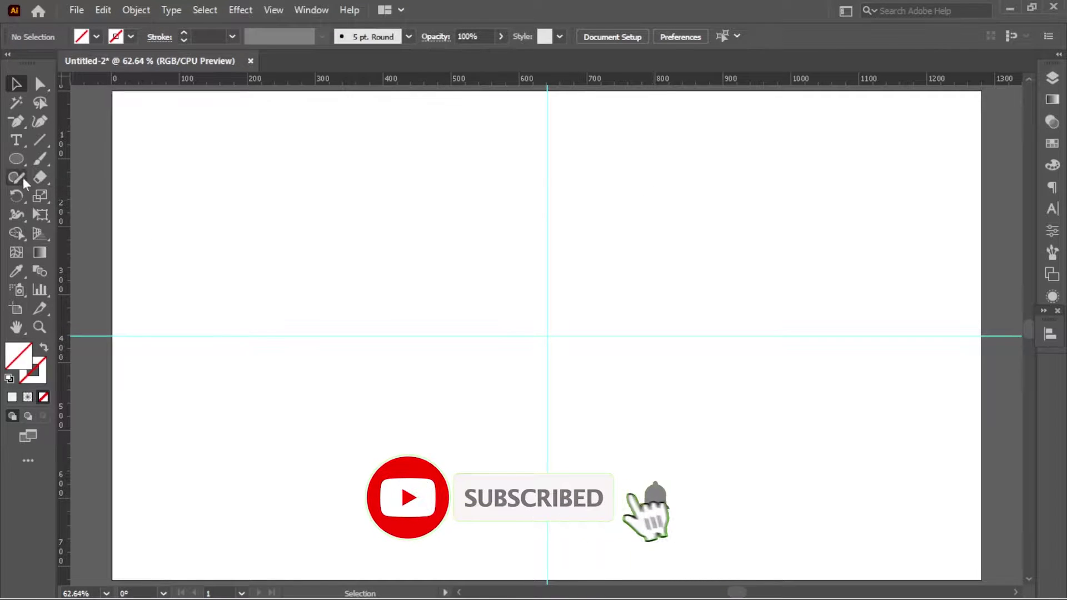
Draw a horizontal line along the centre guide with a 4 pt black stroke
left_click(42, 140)
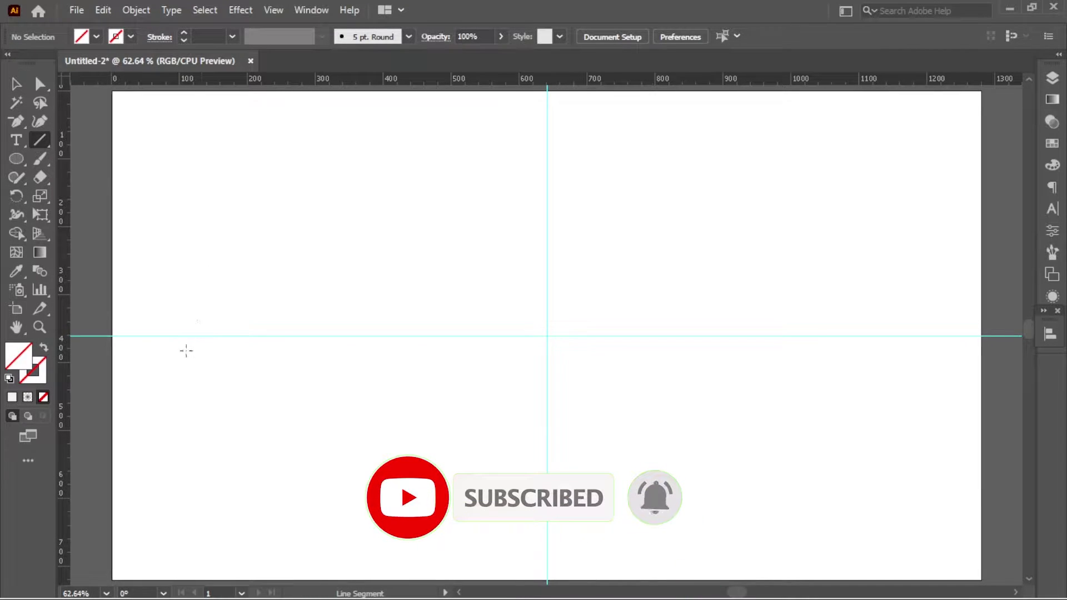
mouse_move(182, 336)
left_mouse_down()
mouse_move(950, 352)
mouse_move(953, 336)
left_mouse_up()
key("v")
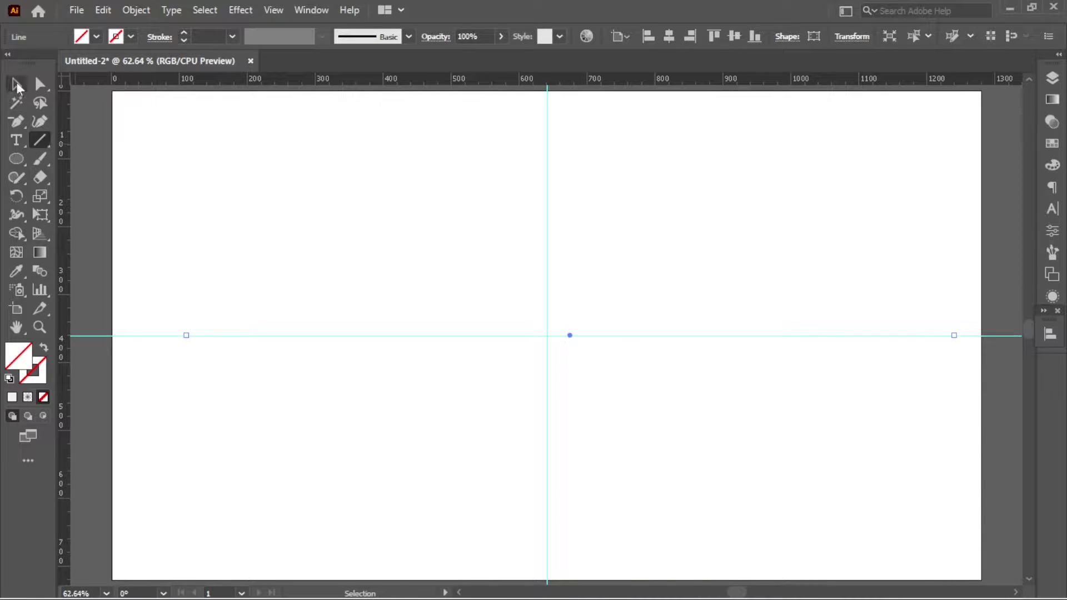
left_click(232, 38)
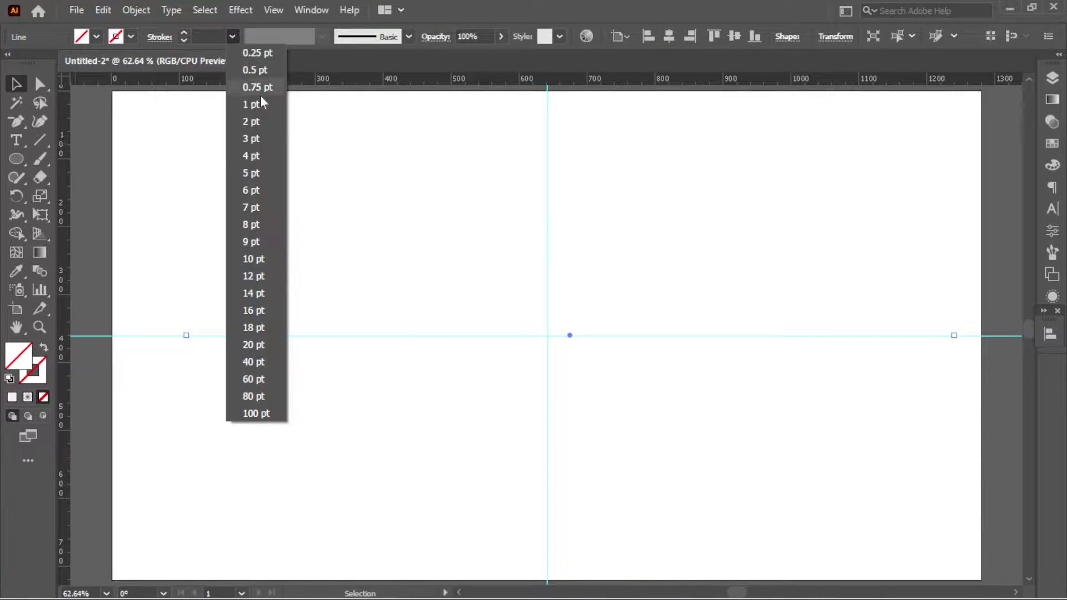
left_click(251, 156)
left_click(661, 264)
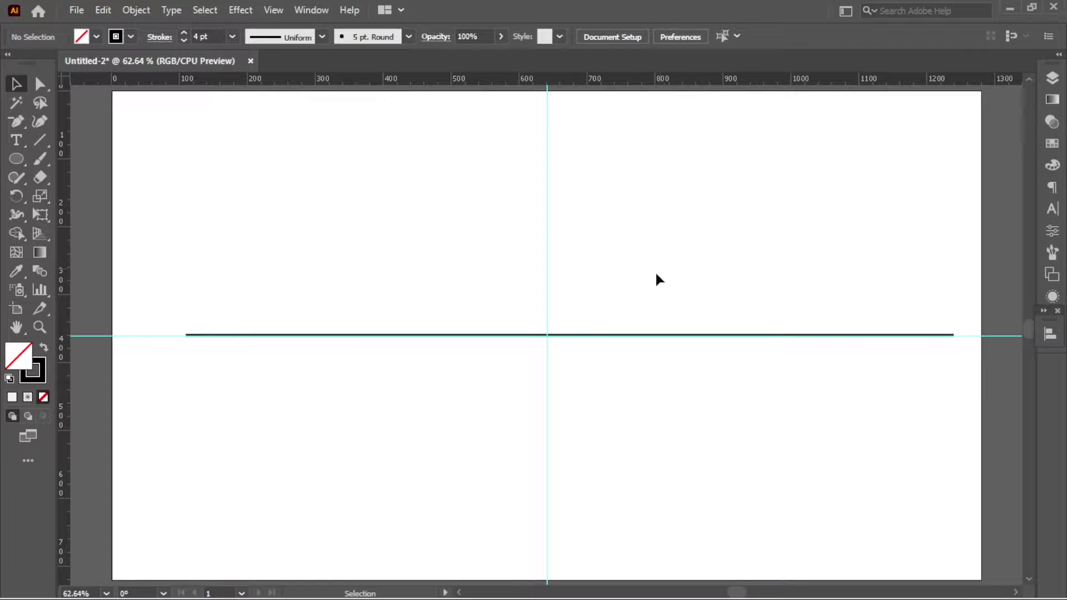
left_click(587, 335)
Copy the line 30 px upward with Move (Horizontal 0, Vertical -30 px)
left_click(39, 83)
key("Return")
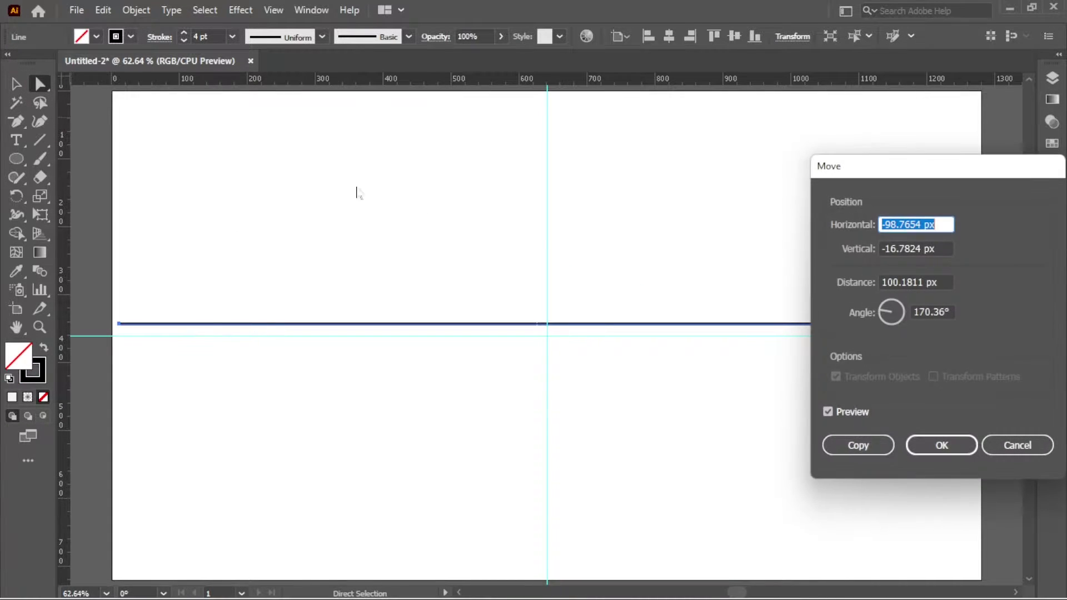
key("Tab")
type("0")
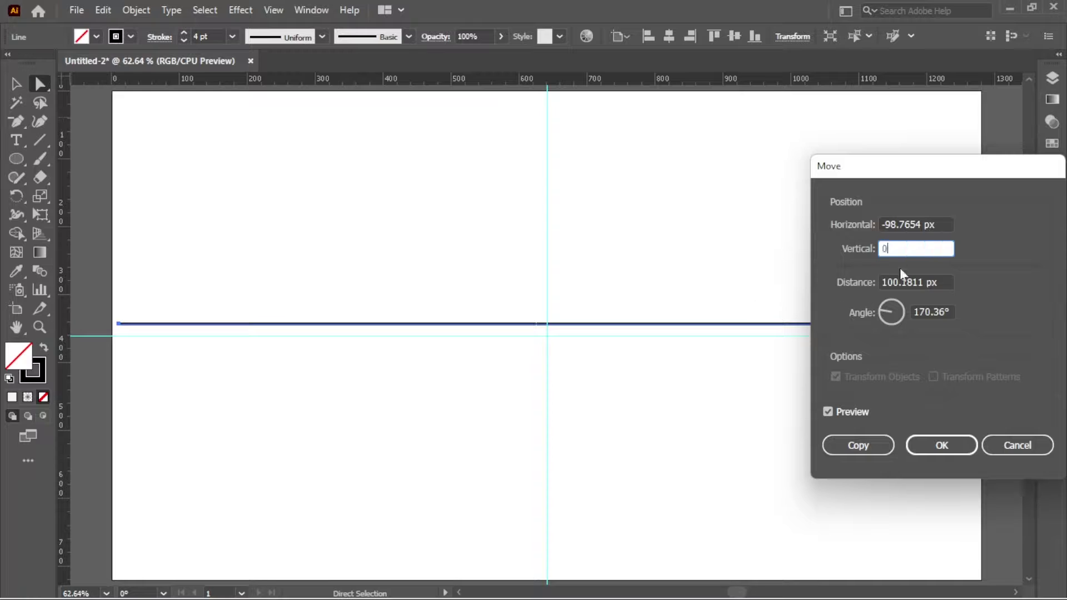
triple_click(940, 225)
type("0")
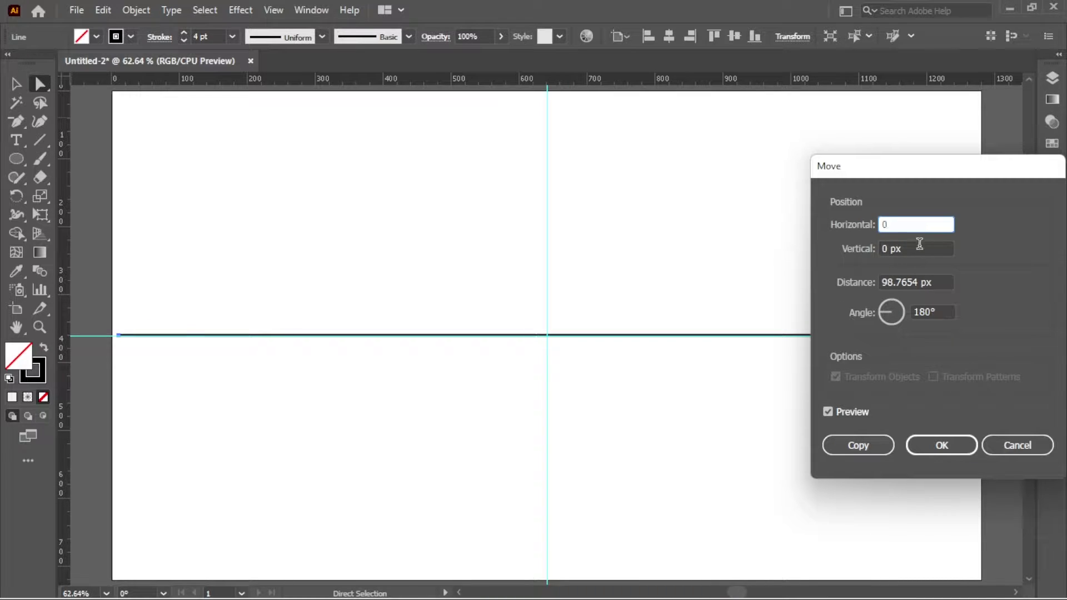
key("Tab")
key("shift+Down")
key("shift+Down")
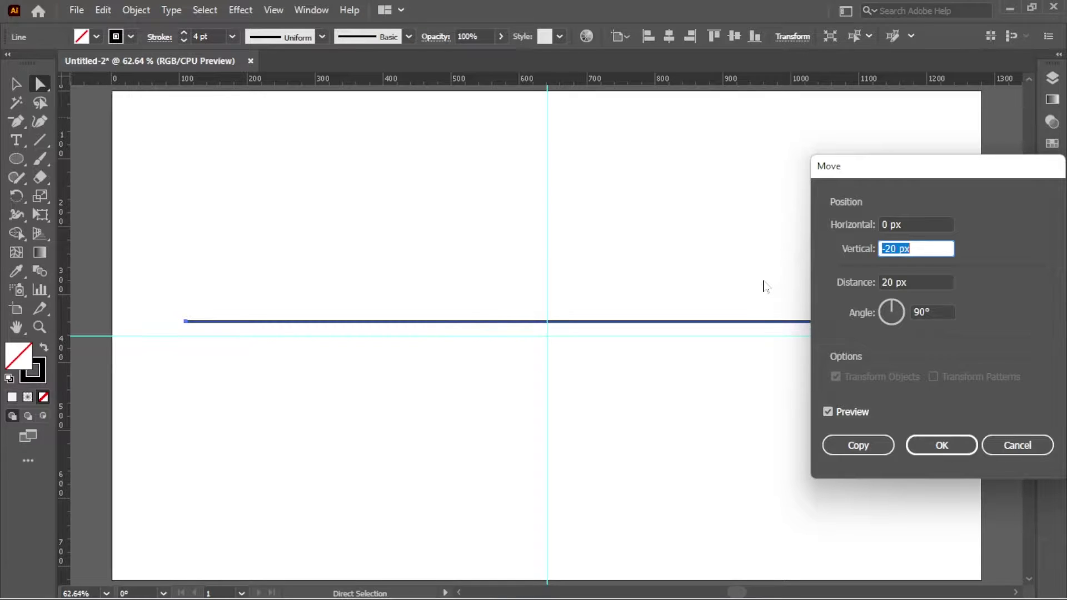
key("shift+Down")
left_click(861, 447)
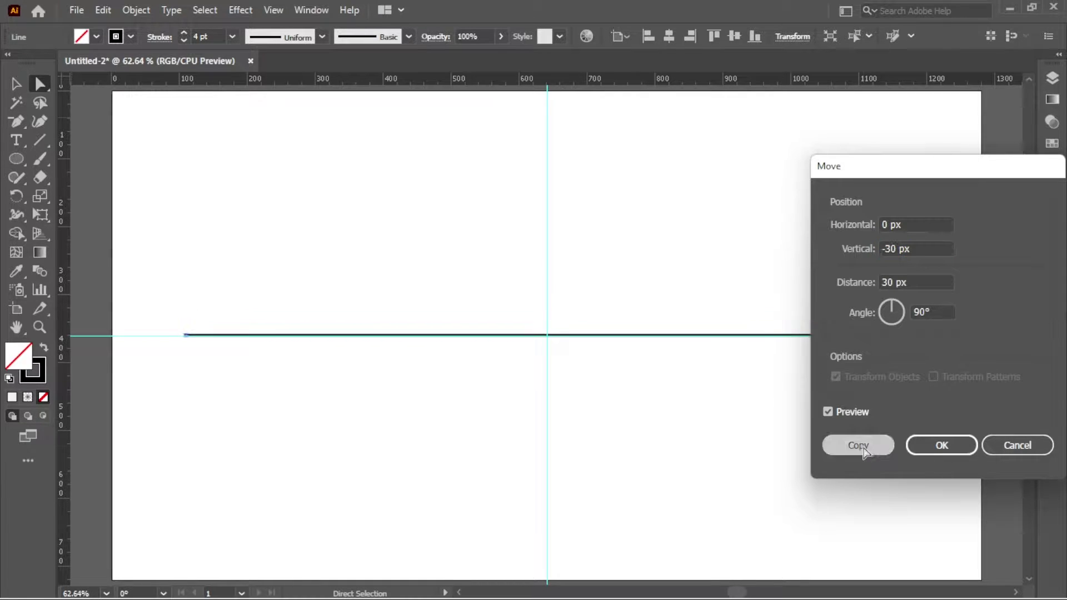
Repeat the move for a third line and select all three lines
key("ctrl+d")
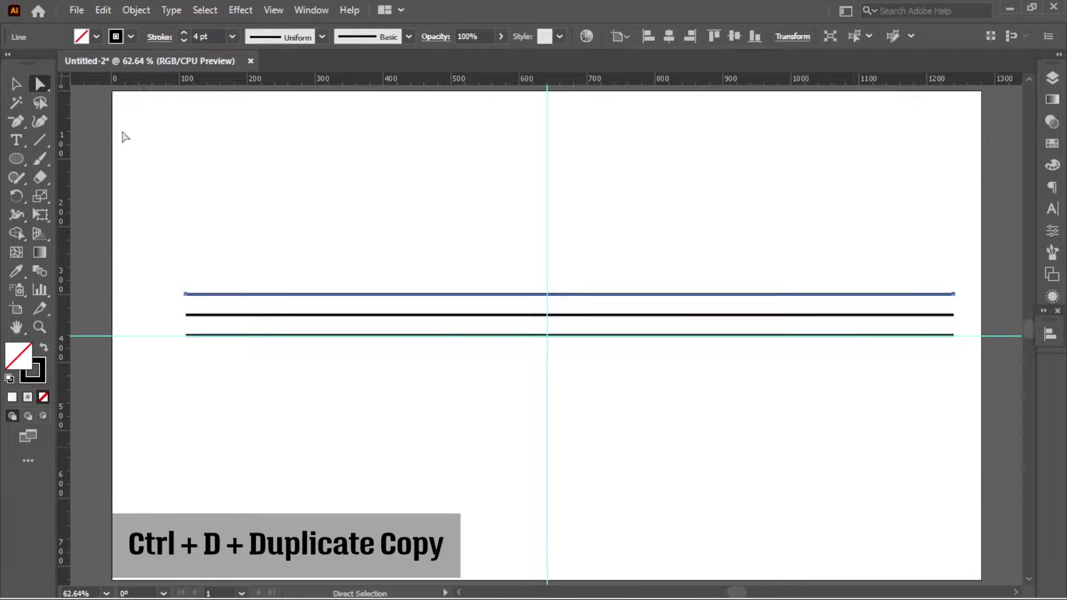
left_click(16, 83)
left_click_drag(316, 208, 408, 339)
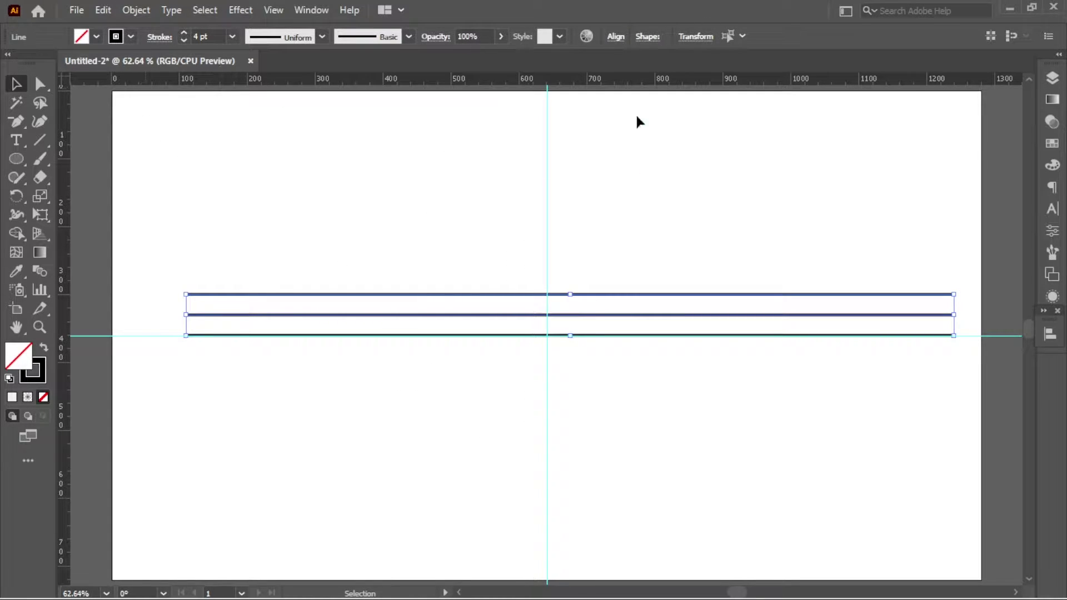
Centre the three lines horizontally on the artboard and group them
left_click(1050, 333)
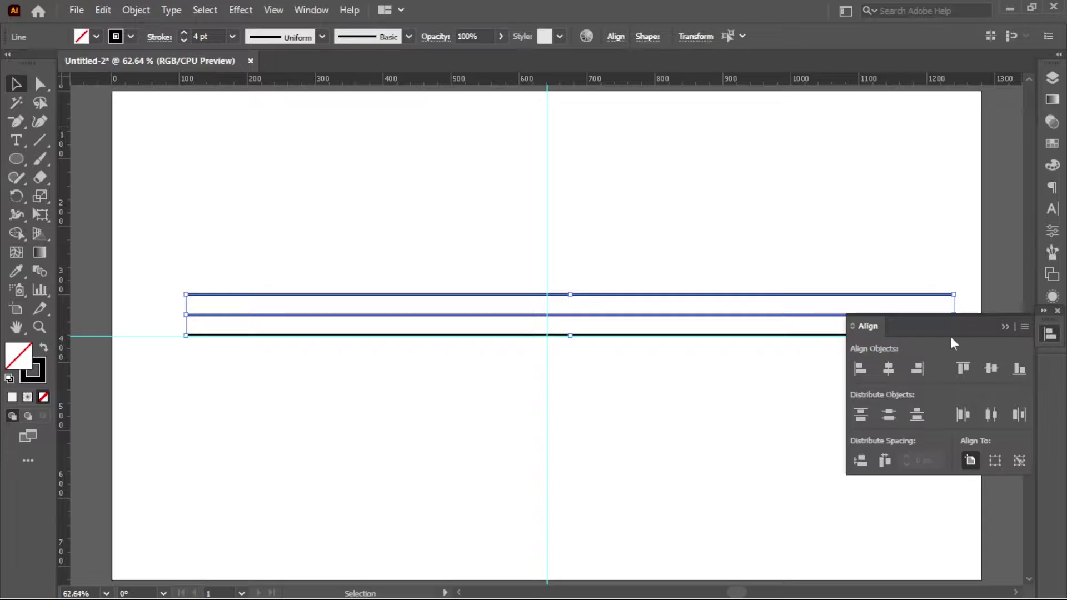
left_click(889, 371)
left_click(1006, 327)
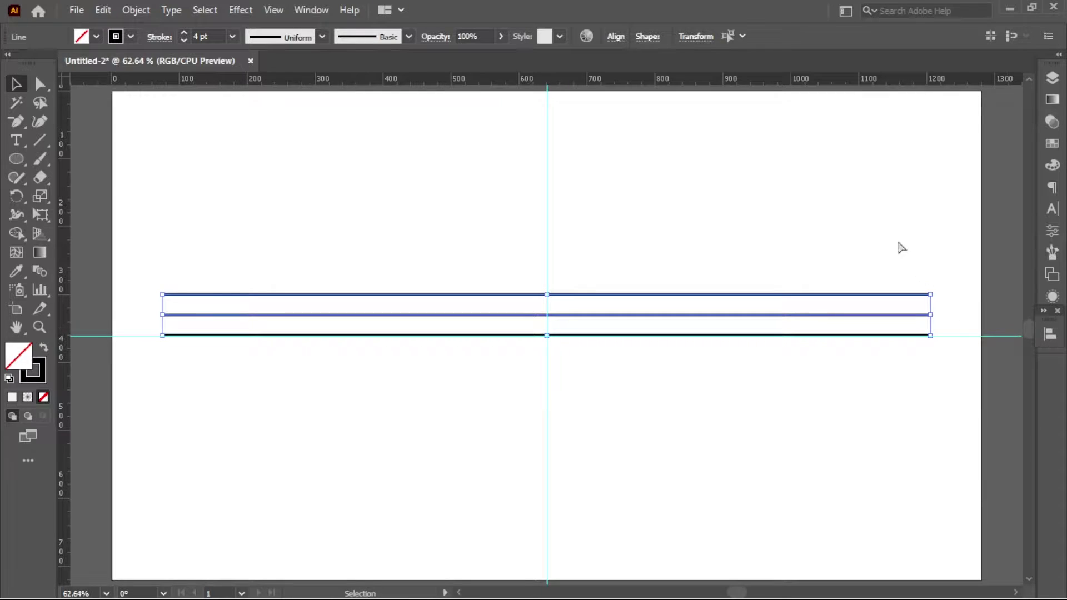
key("ctrl+g")
key("v")
left_click(136, 10)
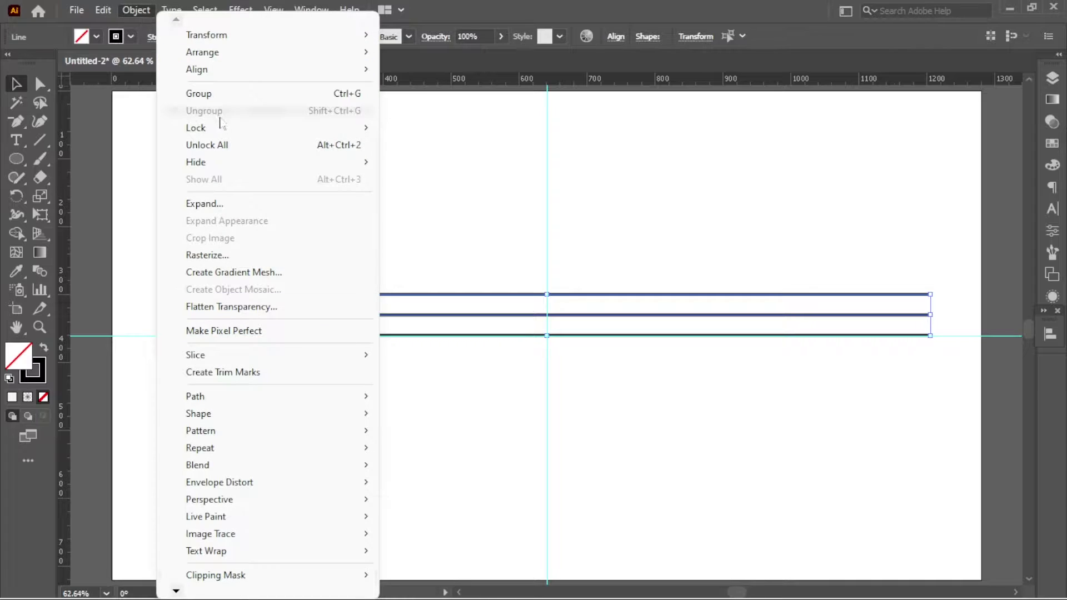
left_click(293, 100)
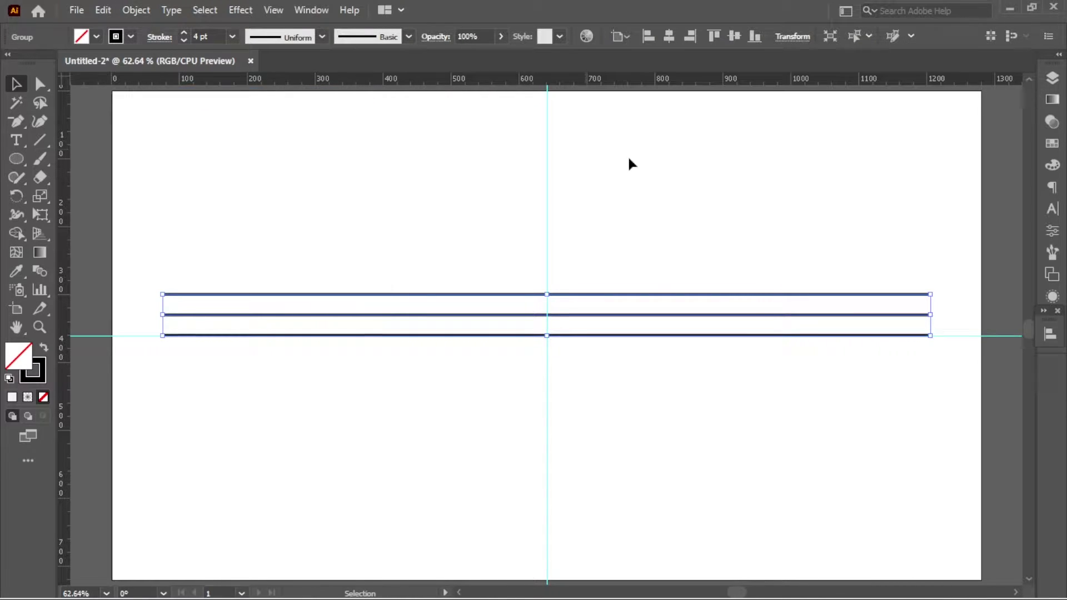
Centre the line group vertically on the artboard
left_click(734, 36)
left_click(639, 278)
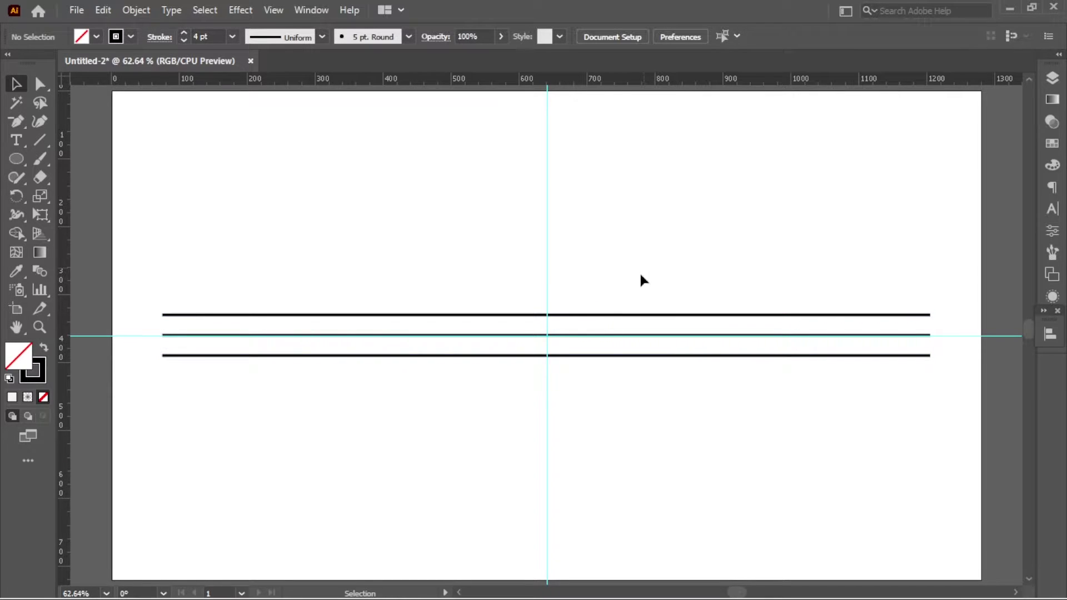
left_click(566, 355)
left_click(18, 195)
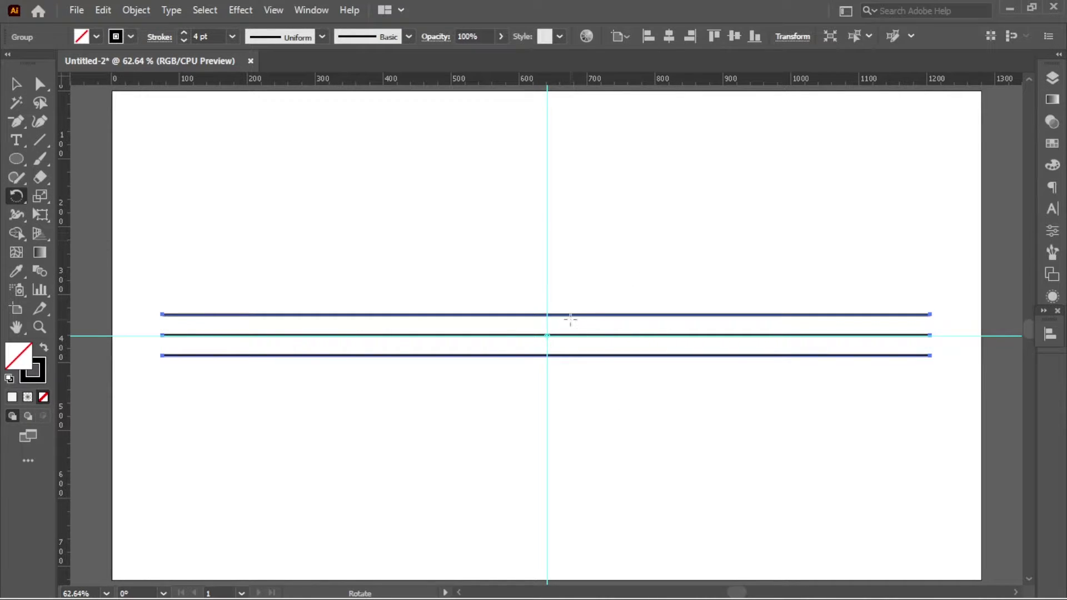
Make a 120° rotated copy about the guide intersection and shift the diagonals about 260 px right
left_click(548, 335, "alt")
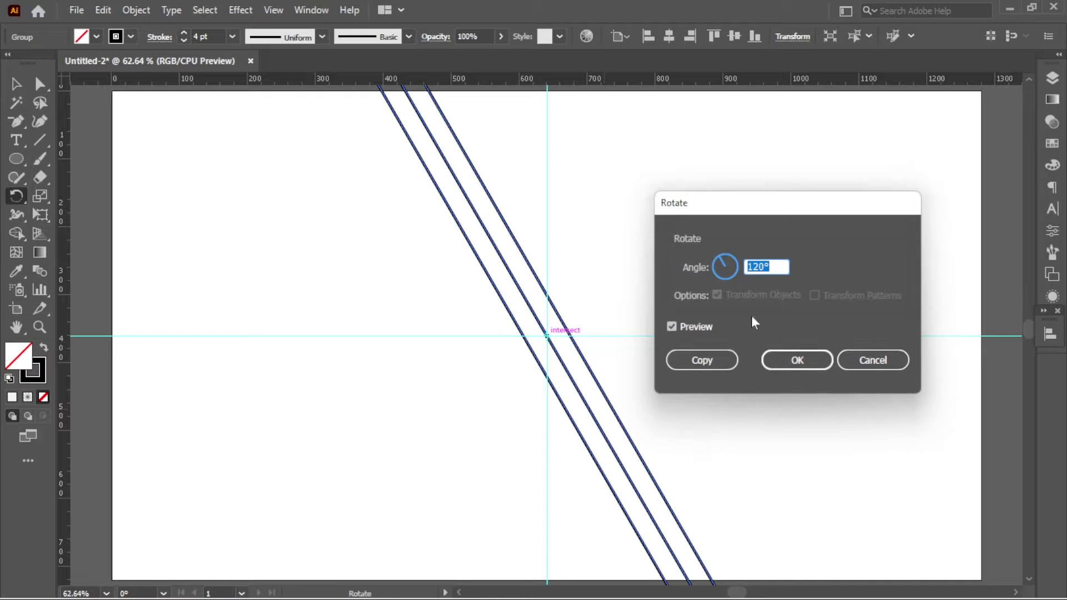
left_click(702, 361)
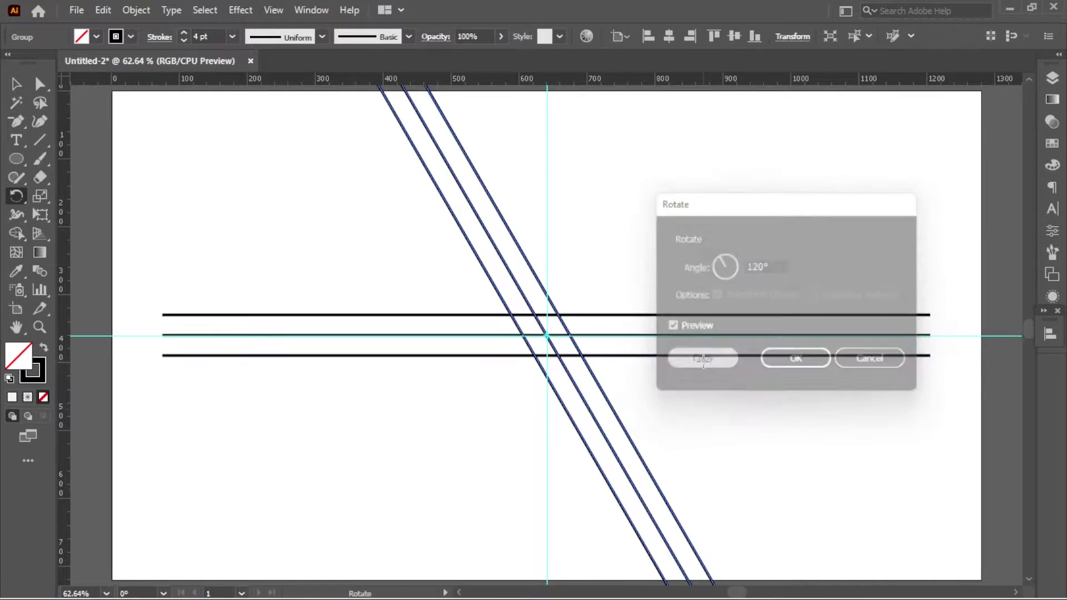
left_click(16, 85)
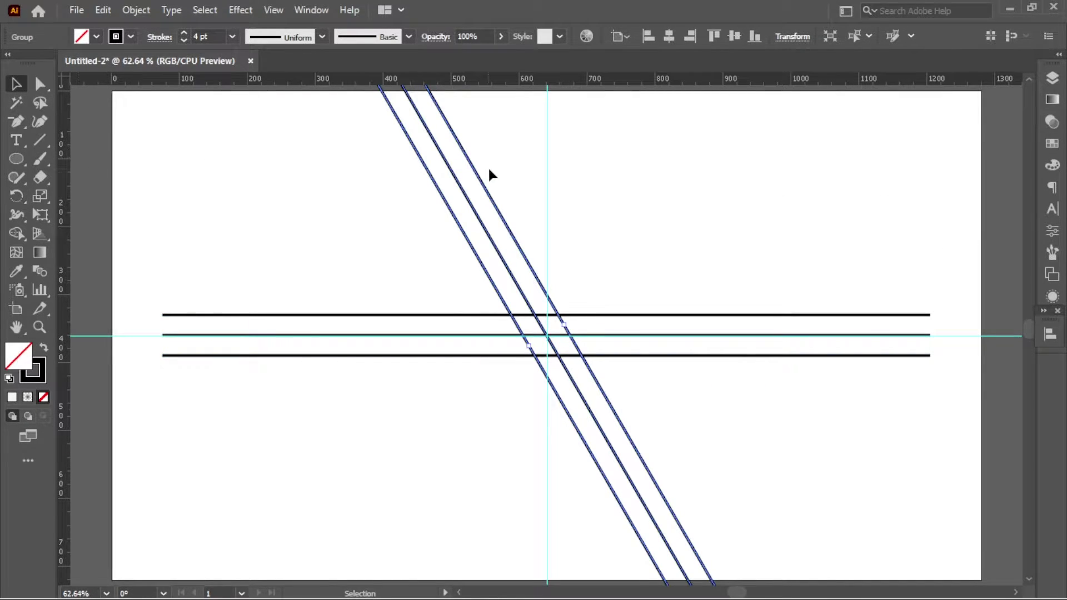
left_click(488, 167)
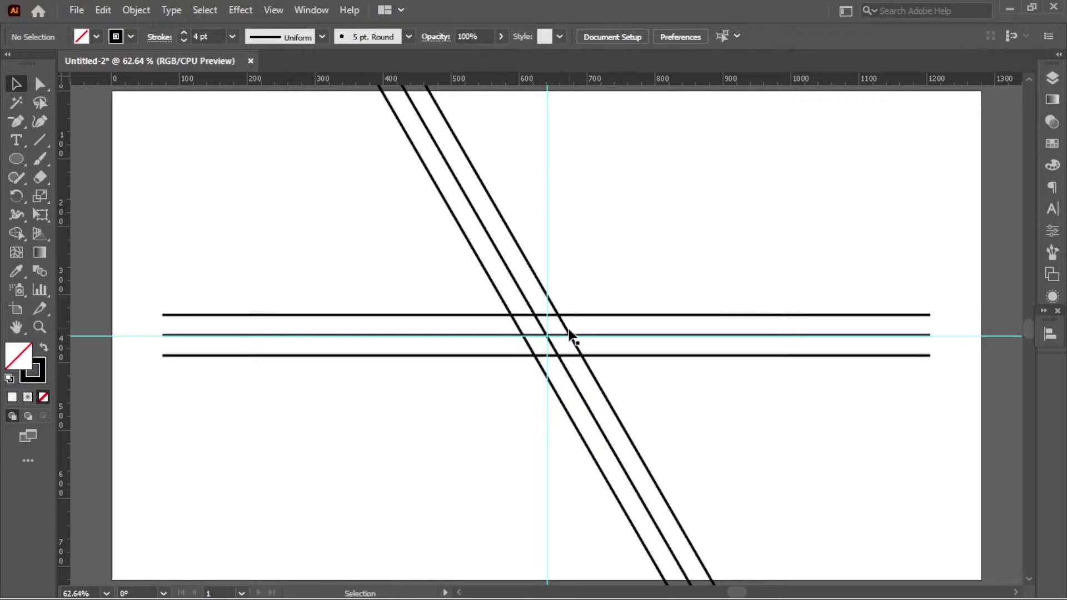
left_click_drag(570, 333, 707, 332)
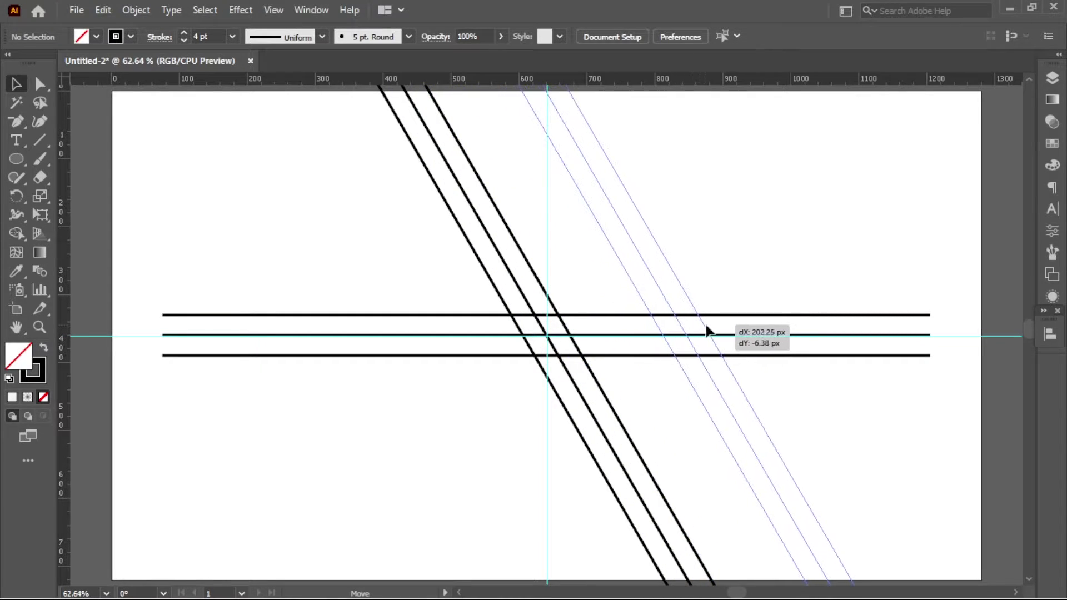
left_click_drag(707, 332, 745, 334)
left_click(673, 303)
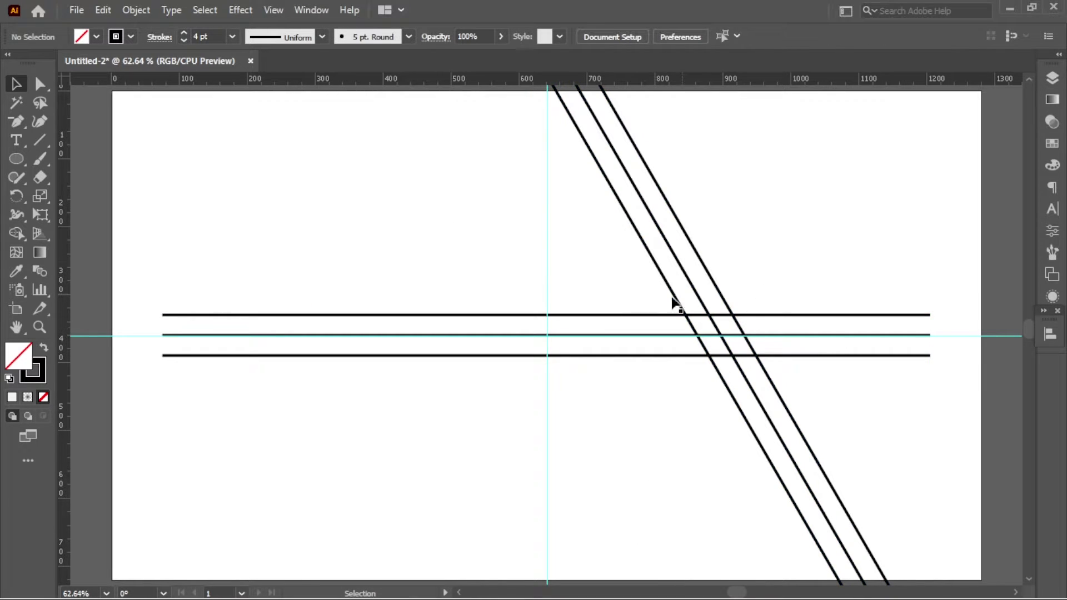
Make a −120° rotated copy of the horizontal lines about the guide intersection
left_click(602, 315)
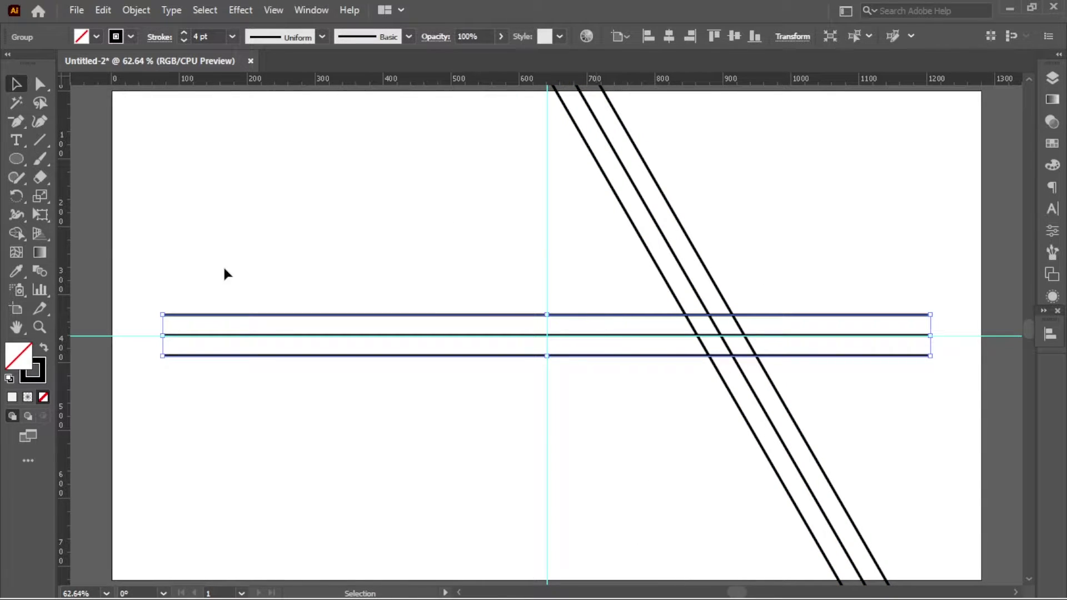
left_click(19, 195)
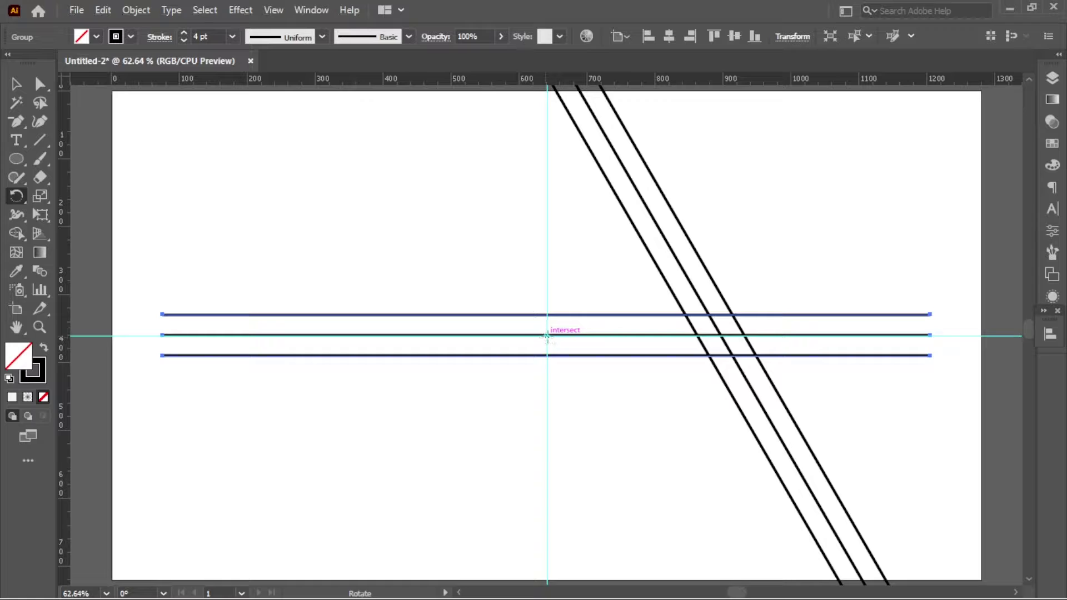
left_click(547, 335, "alt")
type("-120")
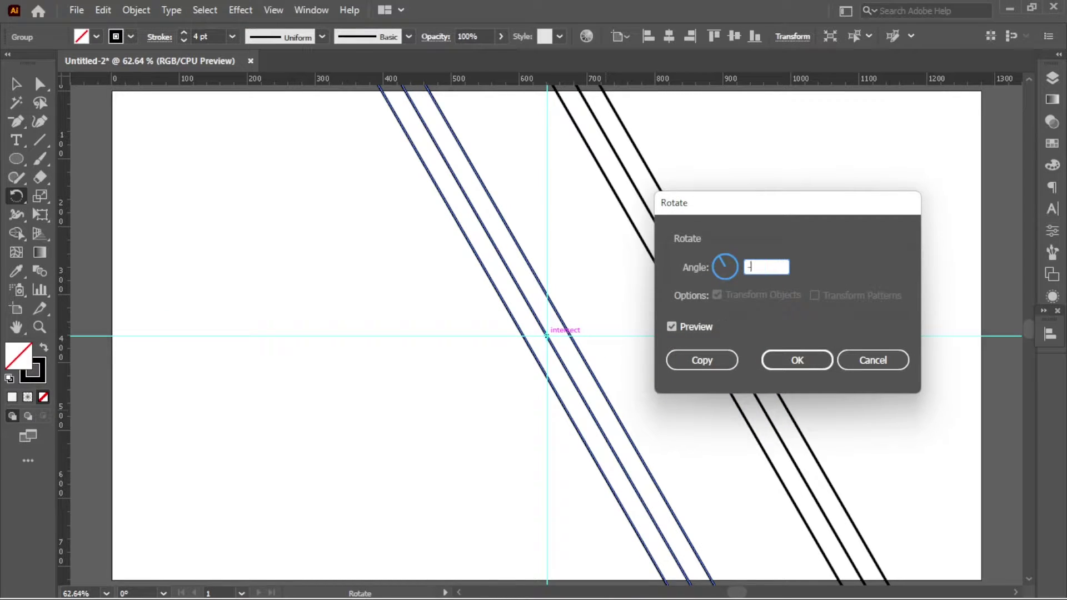
left_click(702, 360)
Group the two diagonal line sets and centre the group horizontally on the artboard
key("v")
left_click(712, 195)
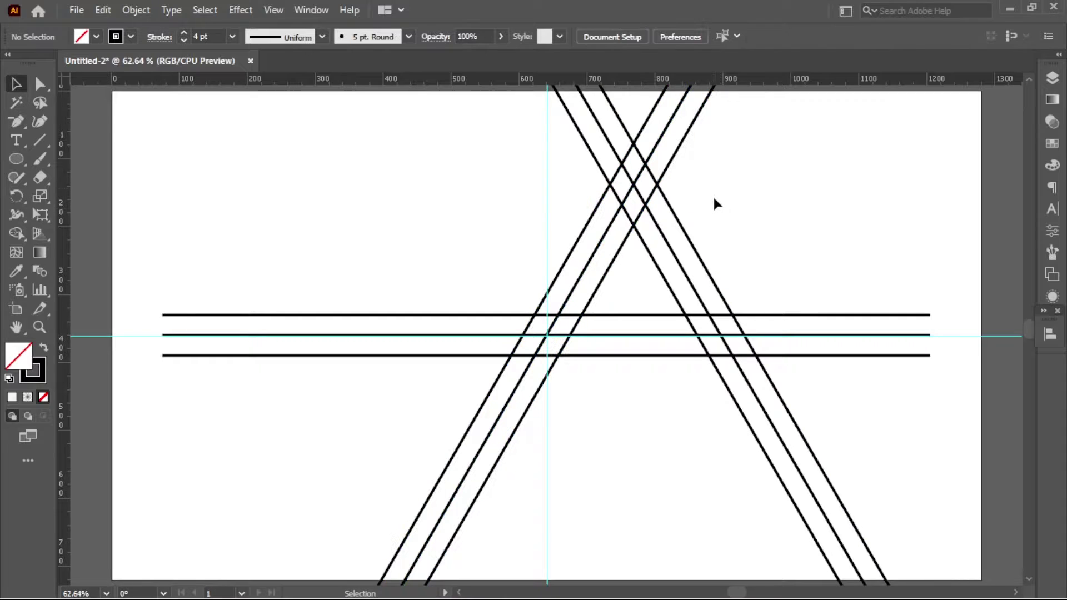
left_click_drag(707, 162, 583, 250)
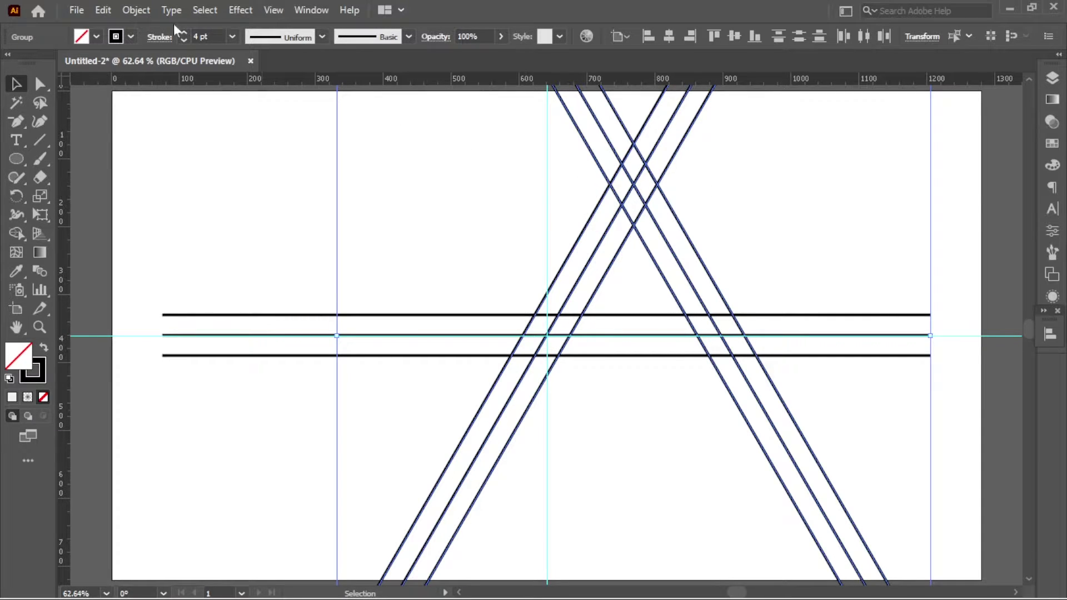
left_click(145, 10)
left_click(214, 96)
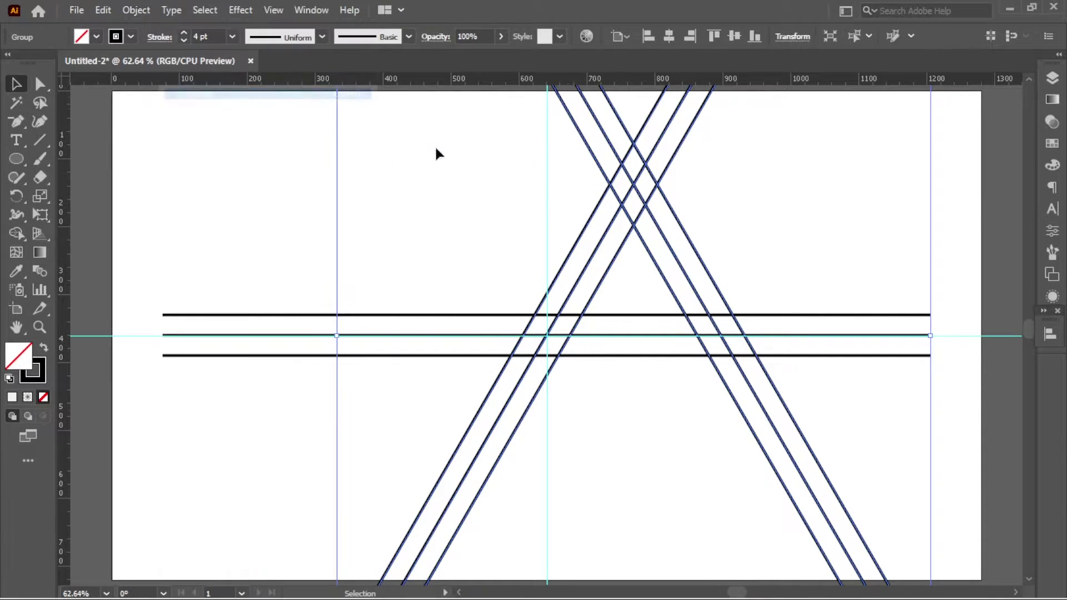
left_click(663, 38)
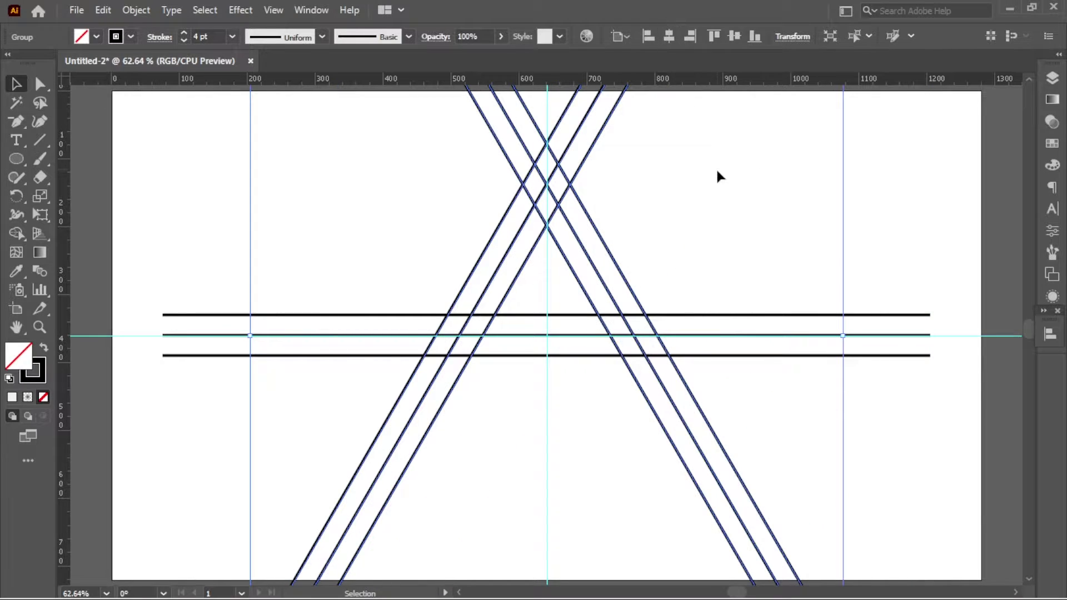
left_click(686, 246)
Group the diagonal group together with the horizontal lines
left_click_drag(633, 172, 581, 233)
left_click(917, 315, "shift")
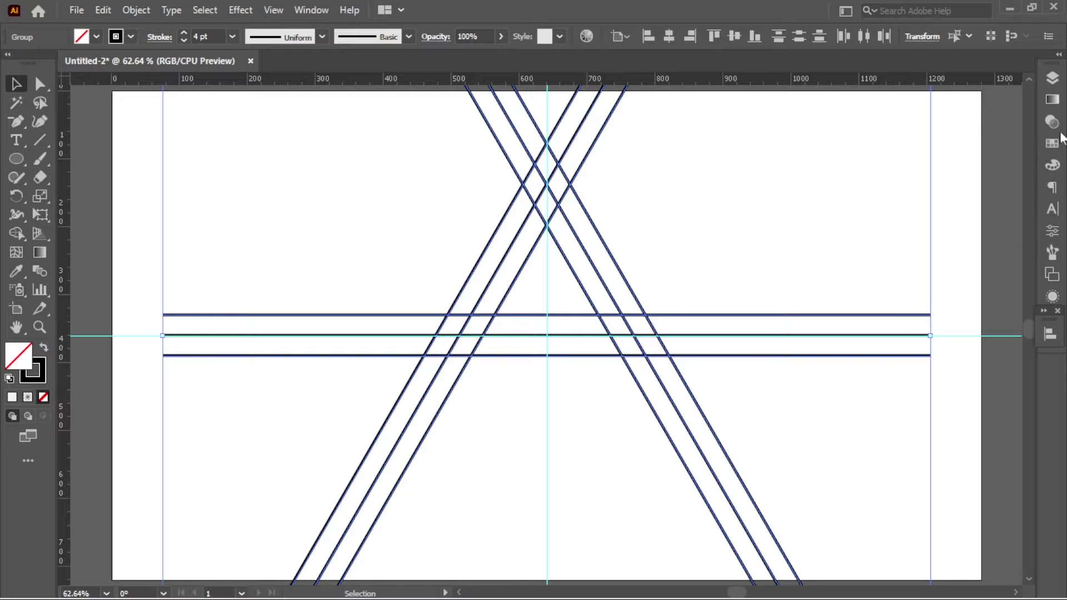
left_click(1050, 334)
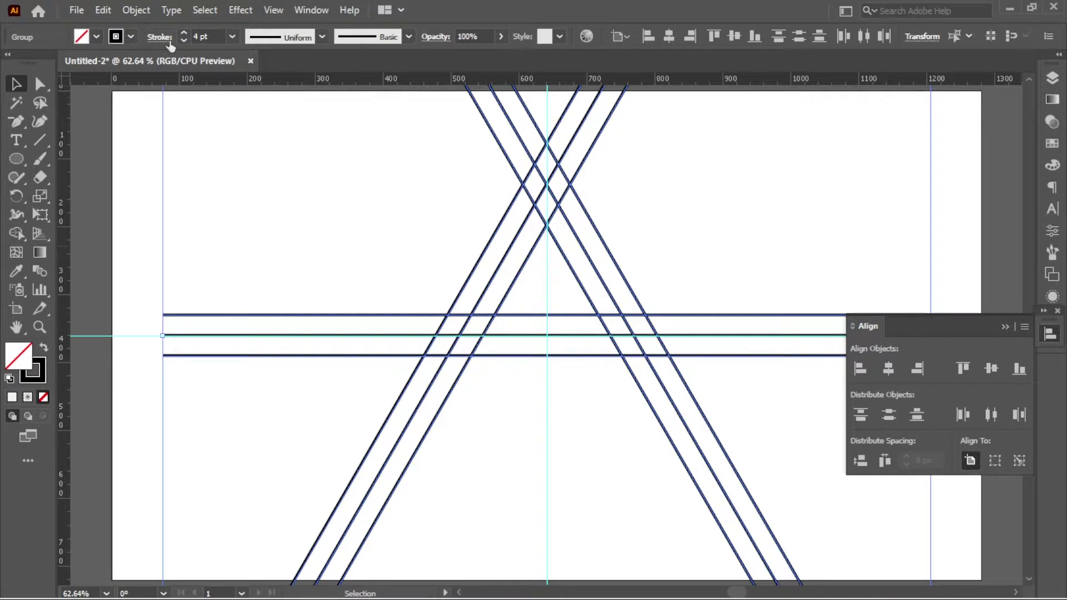
left_click(136, 10)
left_click(198, 94)
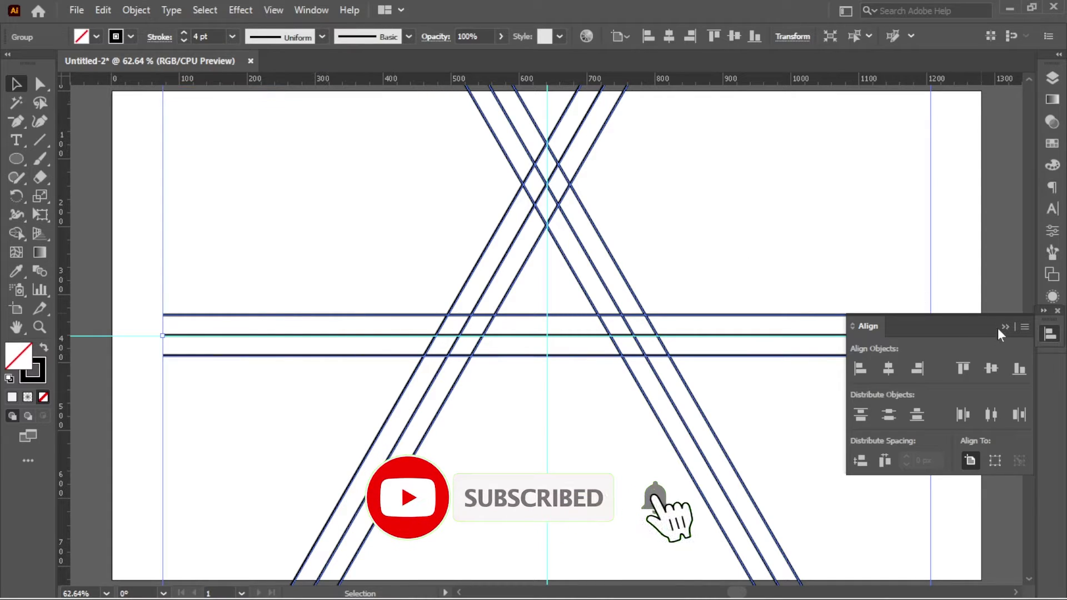
left_click(1050, 333)
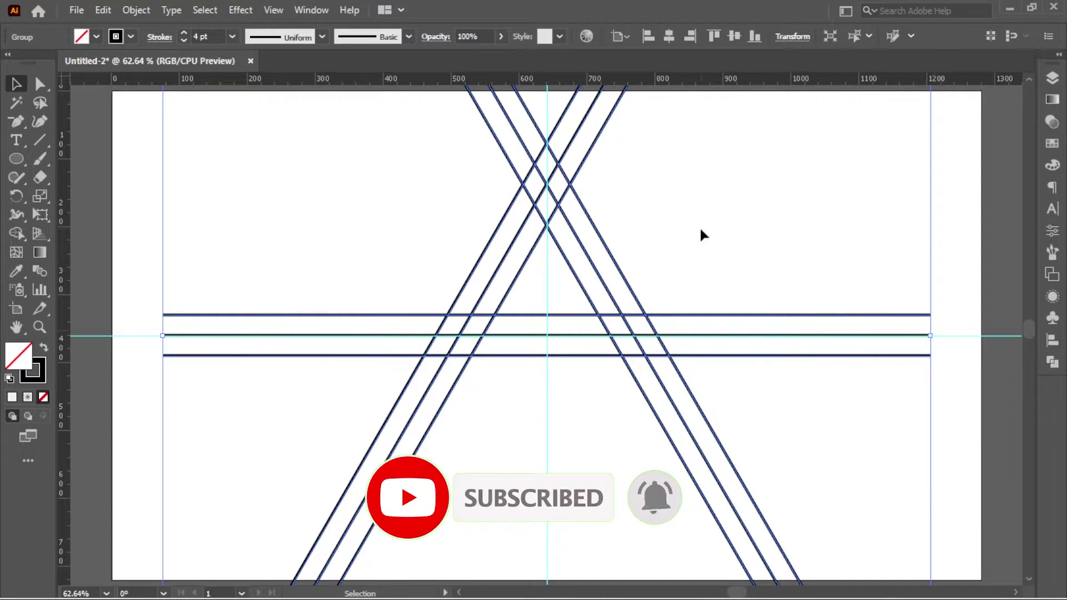
mouse_move(650, 224)
left_mouse_down()
mouse_move(595, 266)
mouse_move(614, 284)
left_mouse_up()
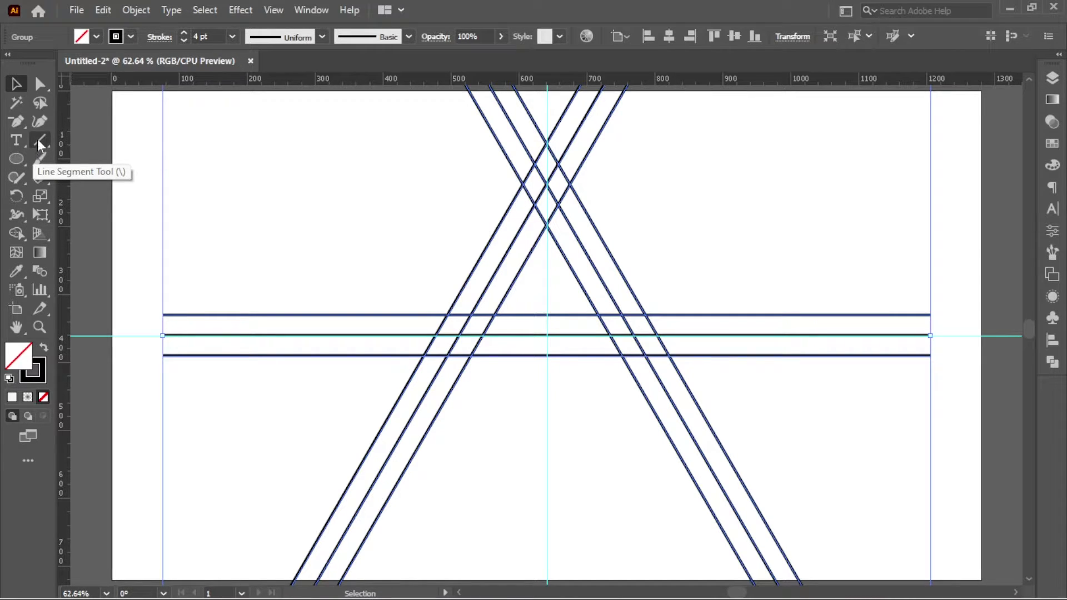
Draw short connectors at the top, right and left crossings, then thin all lines to 3 pt
left_click(38, 140)
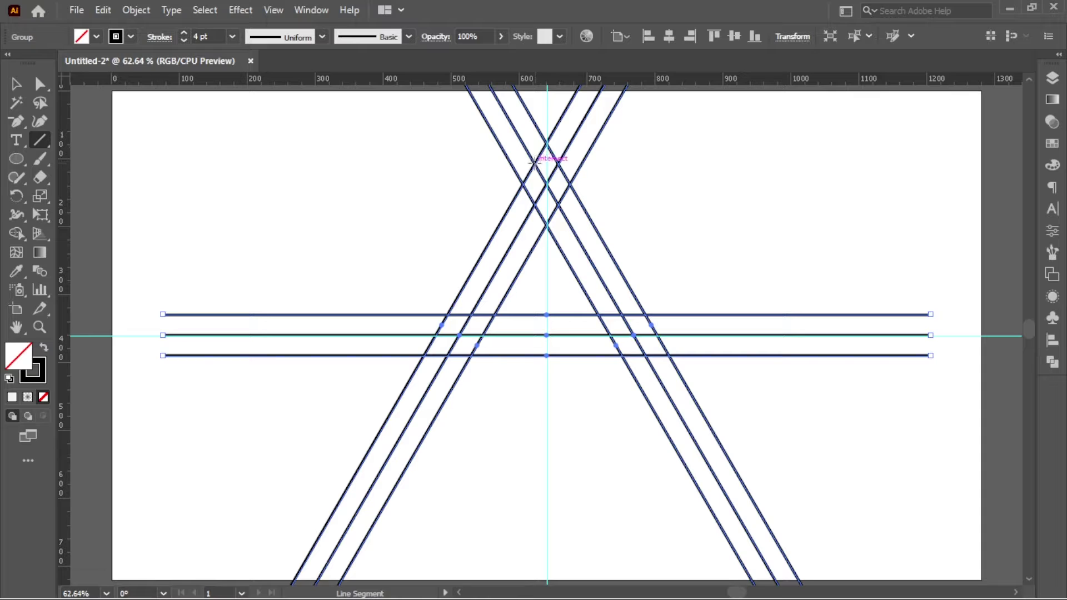
left_click_drag(535, 163, 560, 164)
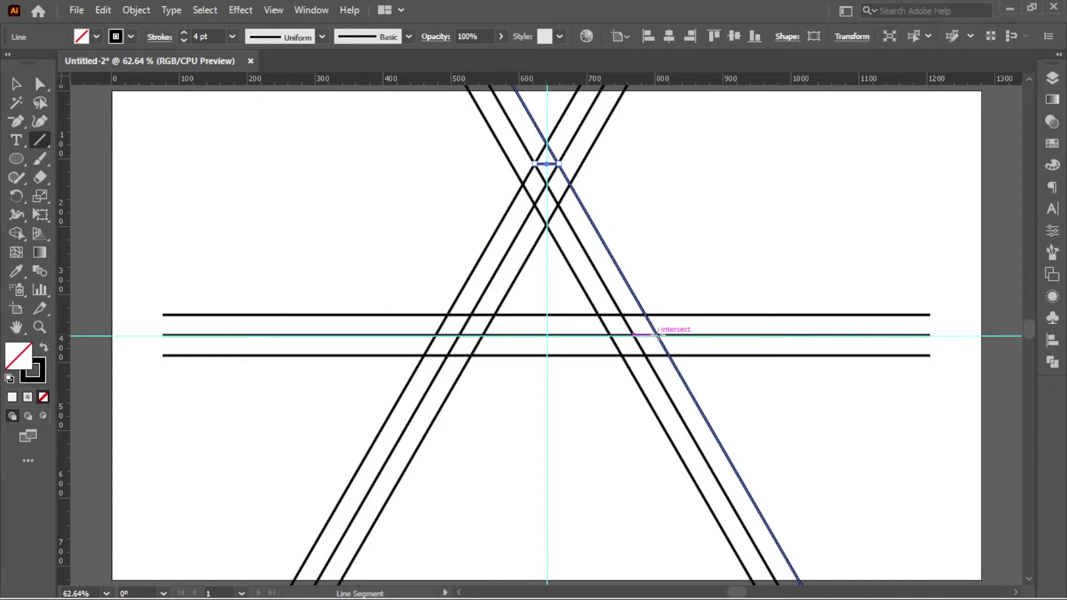
left_click_drag(651, 326, 646, 356)
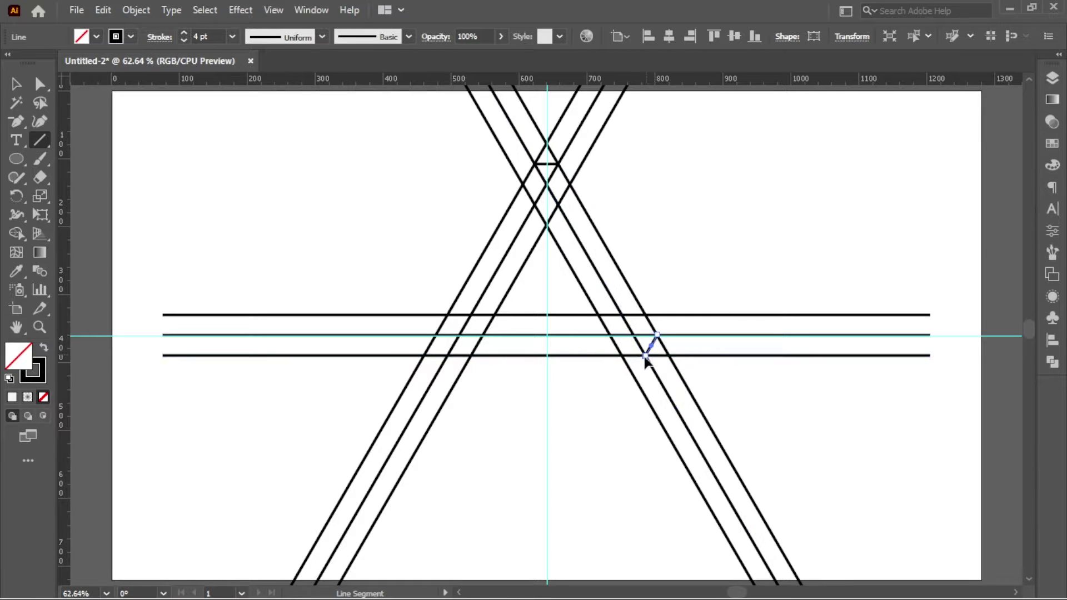
left_click_drag(448, 355, 436, 335)
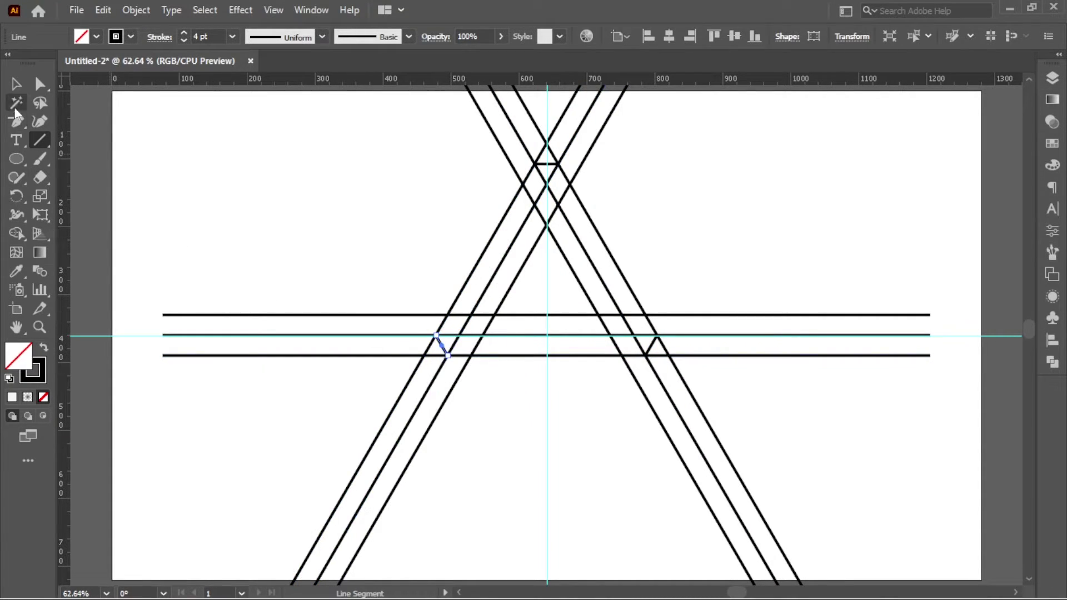
left_click(16, 83)
key("ctrl+a")
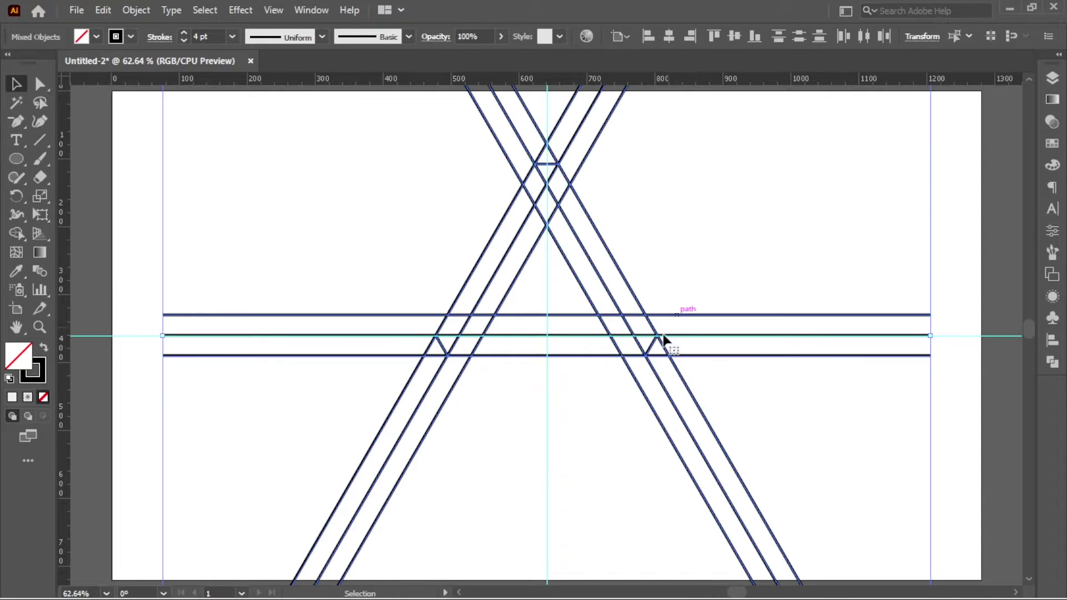
scroll(210, 36, "down", 1)
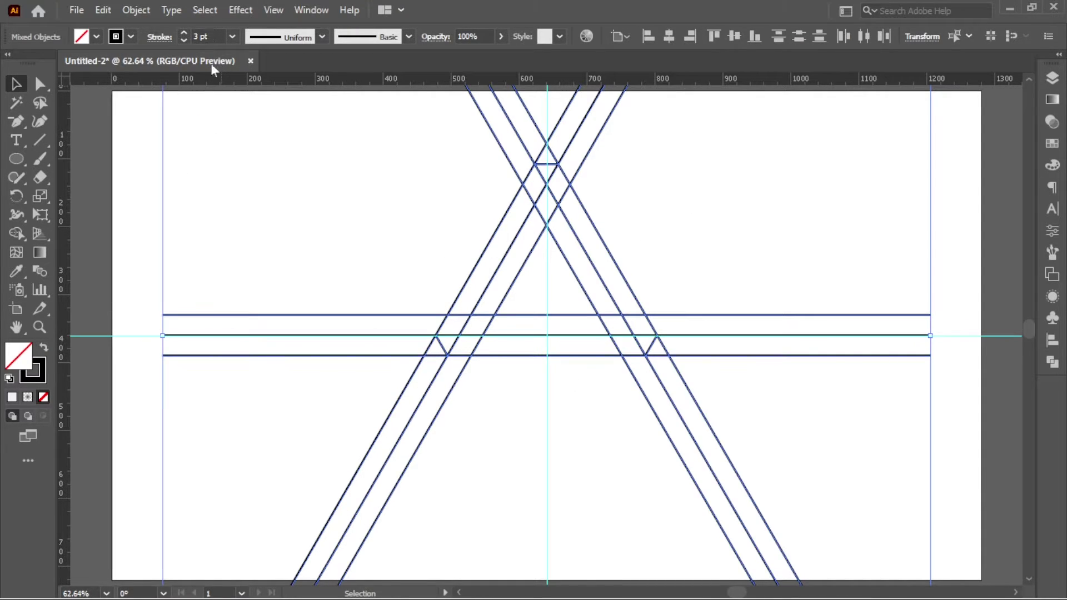
Trim away the line pieces outside the triangle with the Shape Builder tool
left_click_drag(19, 234, 74, 233)
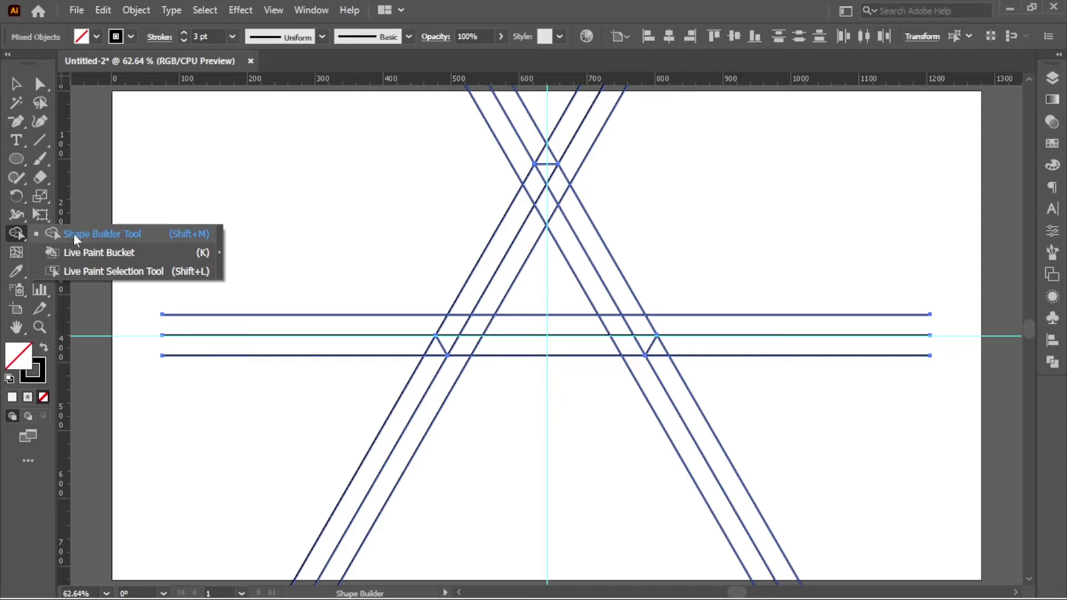
left_click_drag(283, 284, 370, 408)
left_click_drag(459, 463, 746, 379)
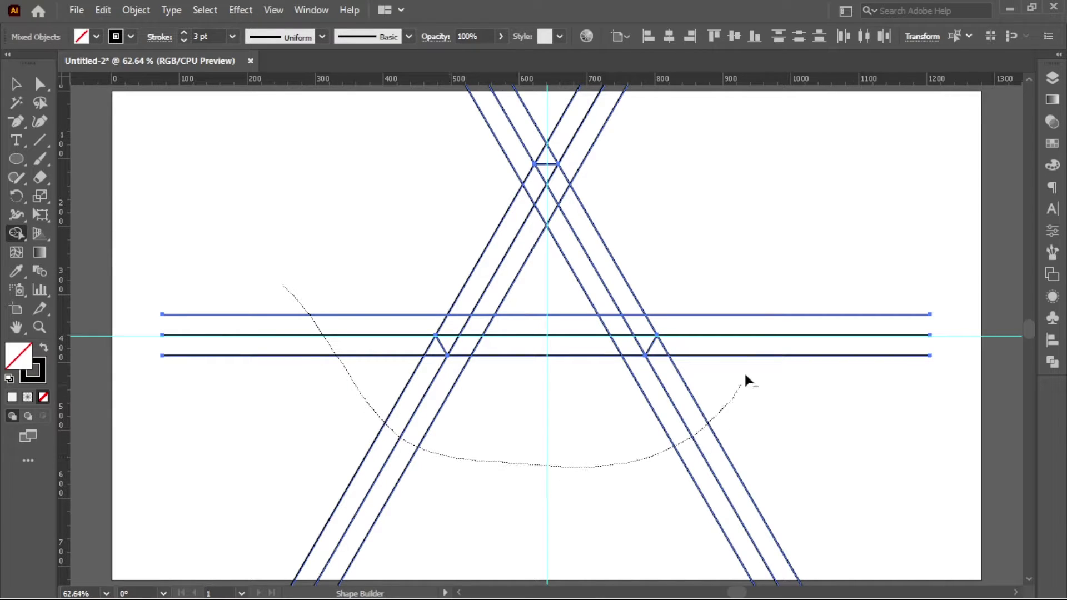
left_click_drag(457, 132, 459, 139)
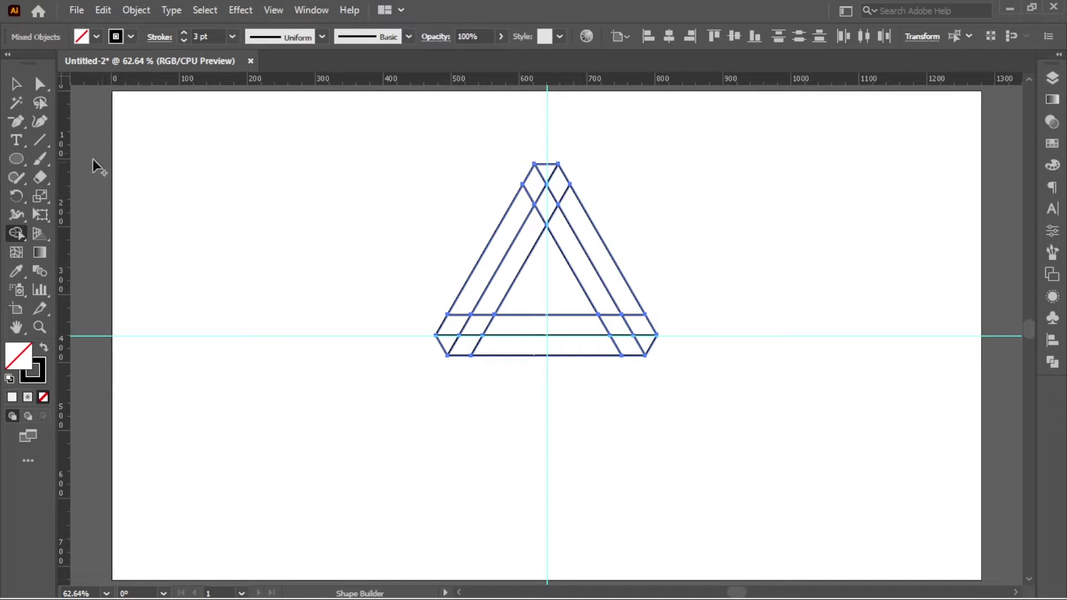
key("v")
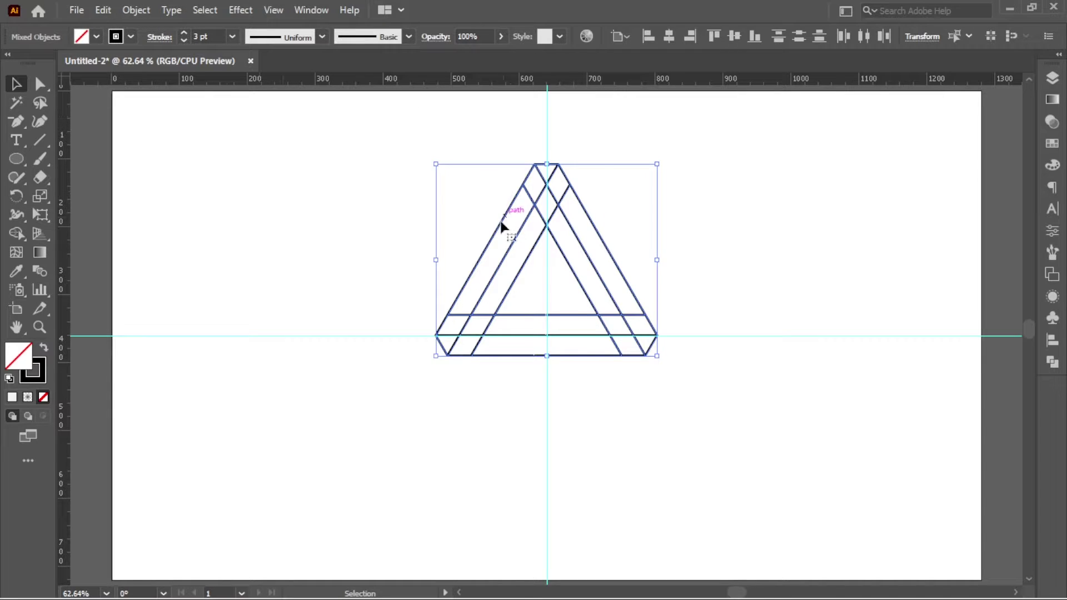
With a blue fill, merge the top sliver, right bar and bottom bar
left_click_drag(16, 233, 87, 230)
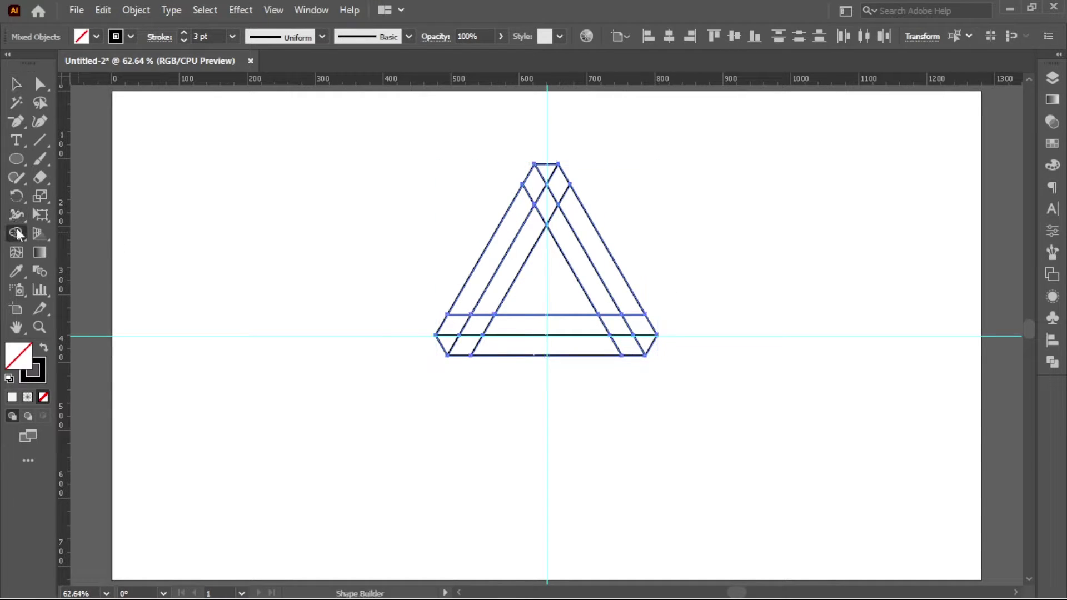
left_click(96, 37)
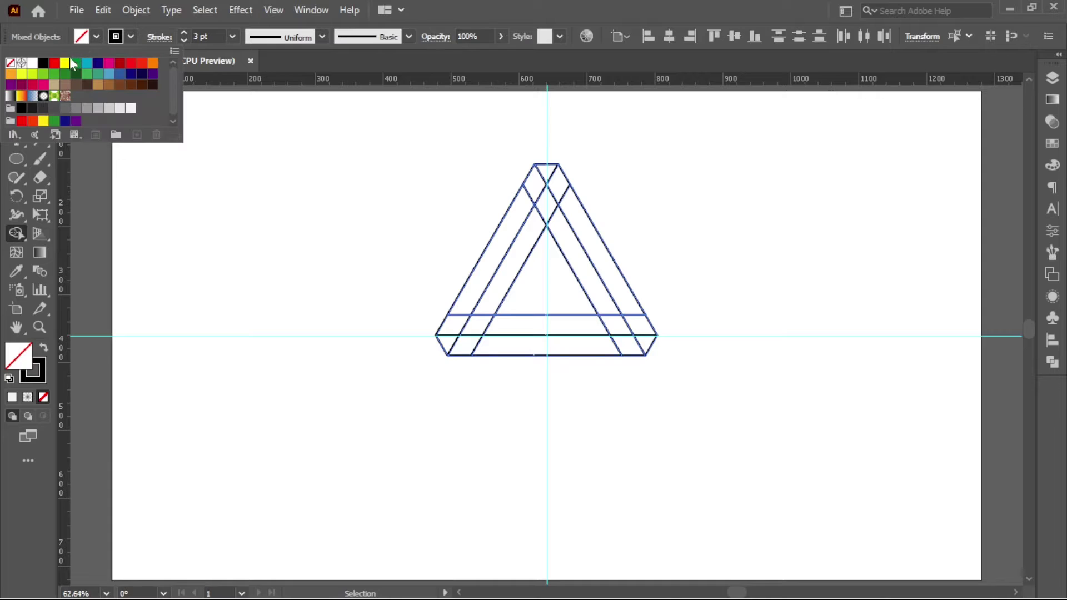
left_click(119, 74)
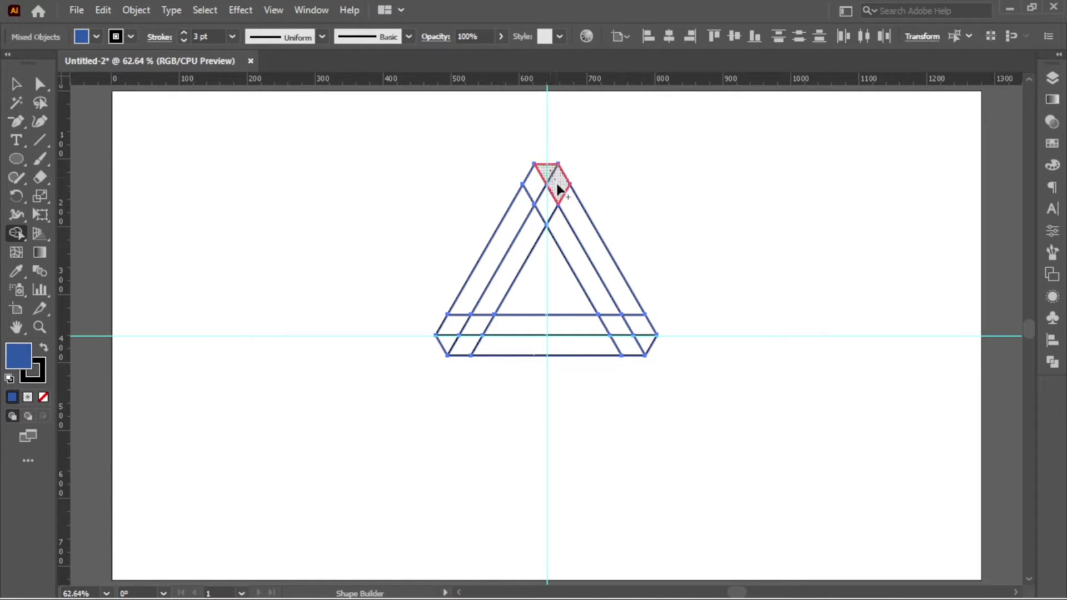
left_click_drag(555, 184, 640, 328)
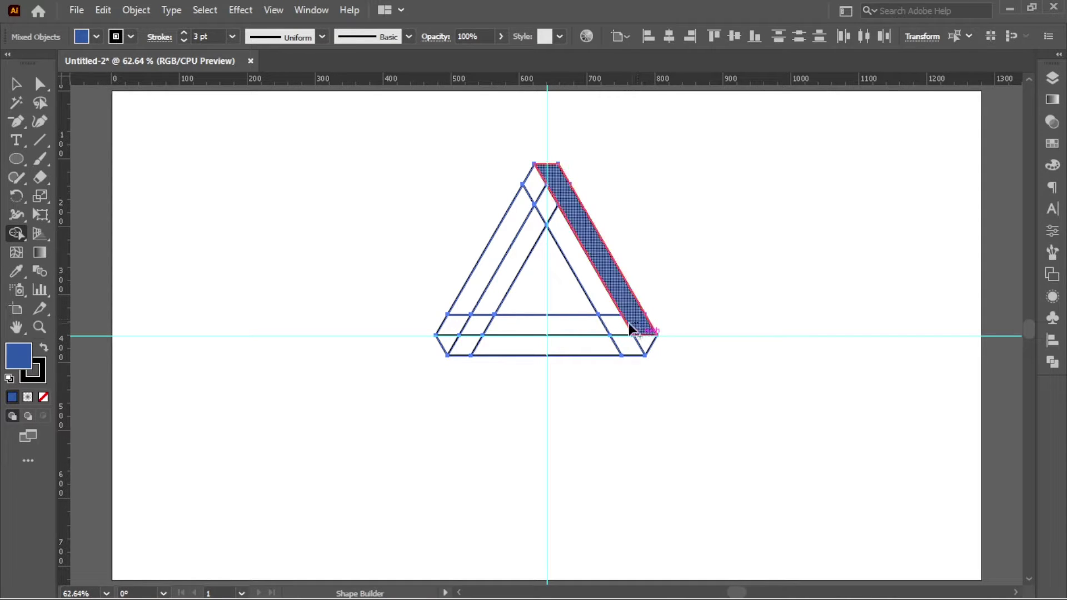
left_click_drag(629, 322, 501, 328)
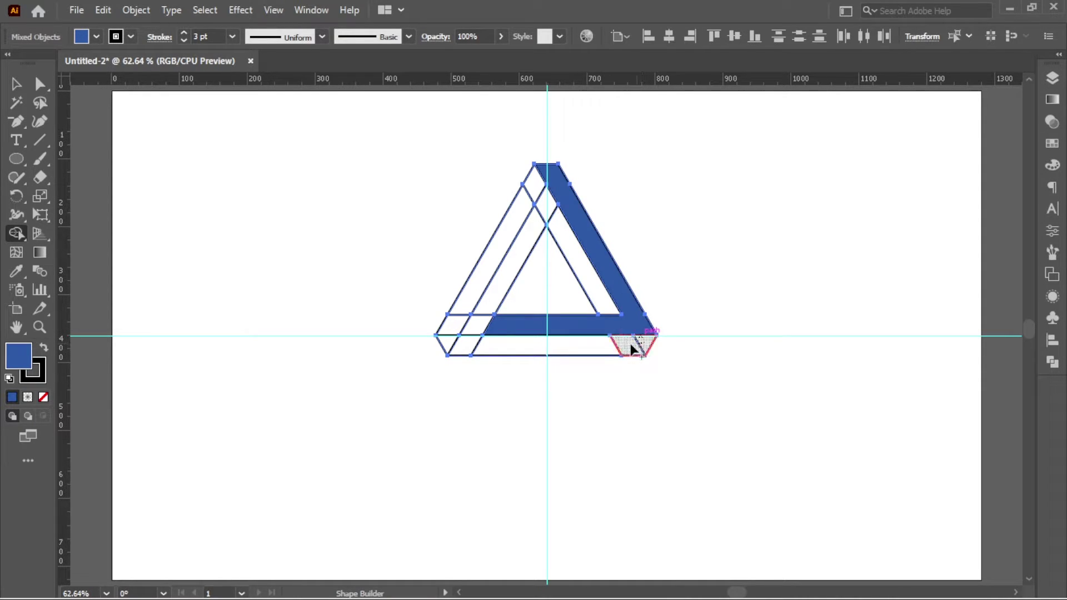
Merge the remaining strips and the left corner piece, then select the whole triangle
left_click_drag(631, 347, 522, 250)
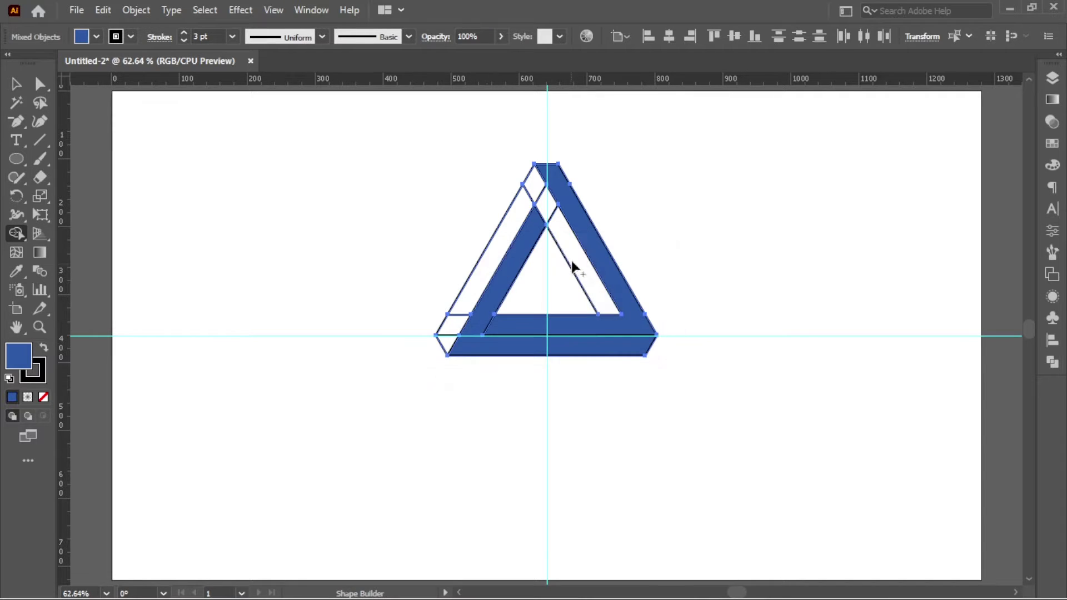
left_click_drag(568, 244, 531, 191)
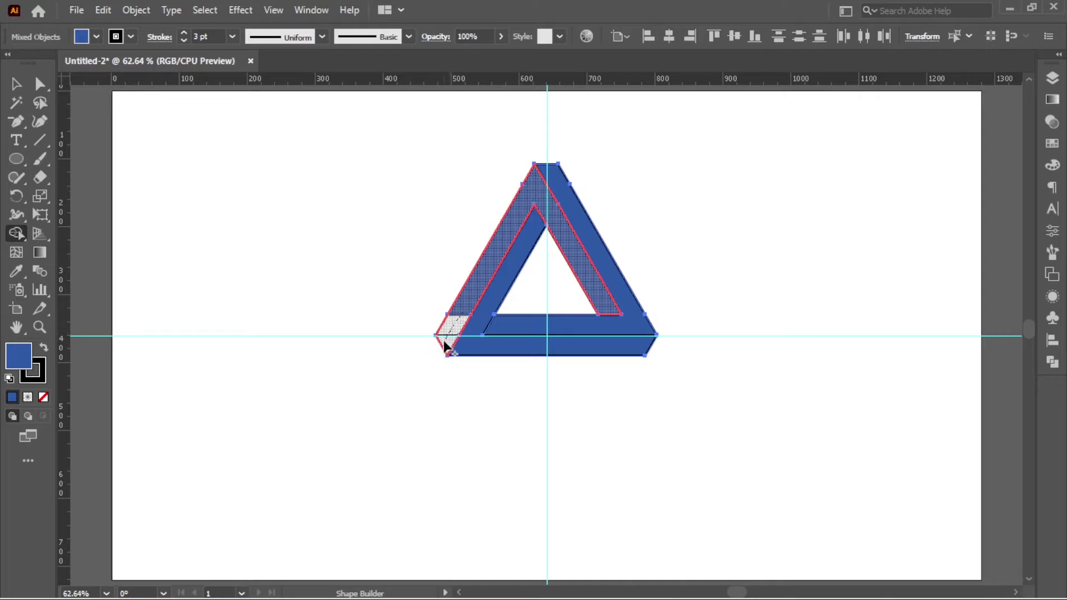
left_click_drag(466, 316, 433, 350)
left_click(21, 85)
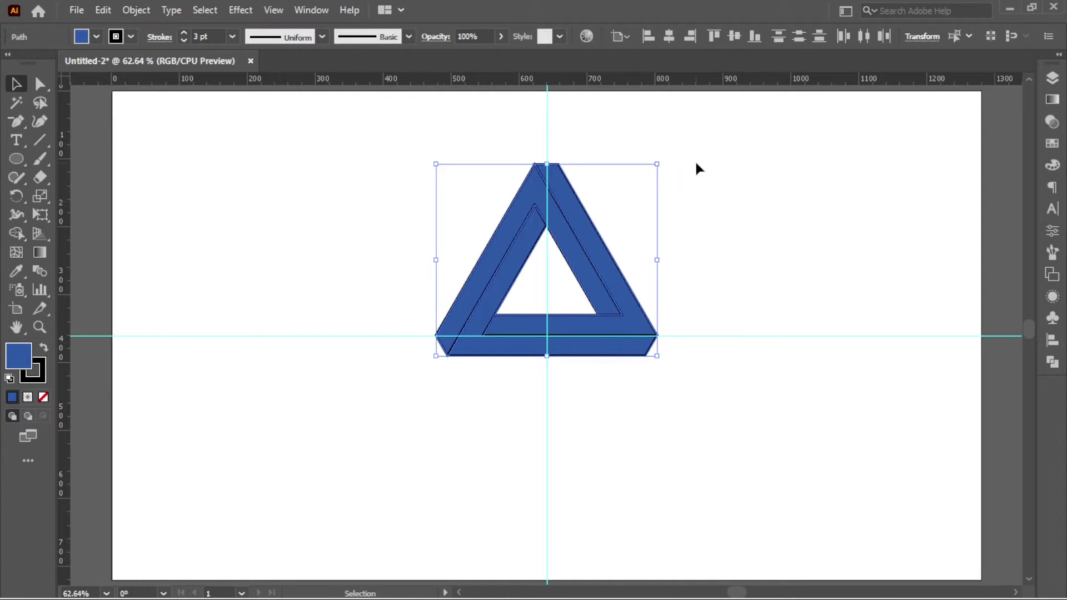
left_click_drag(658, 158, 399, 382)
Set the triangle's stroke to None to remove its dark outline
left_click(131, 37)
left_click(10, 64)
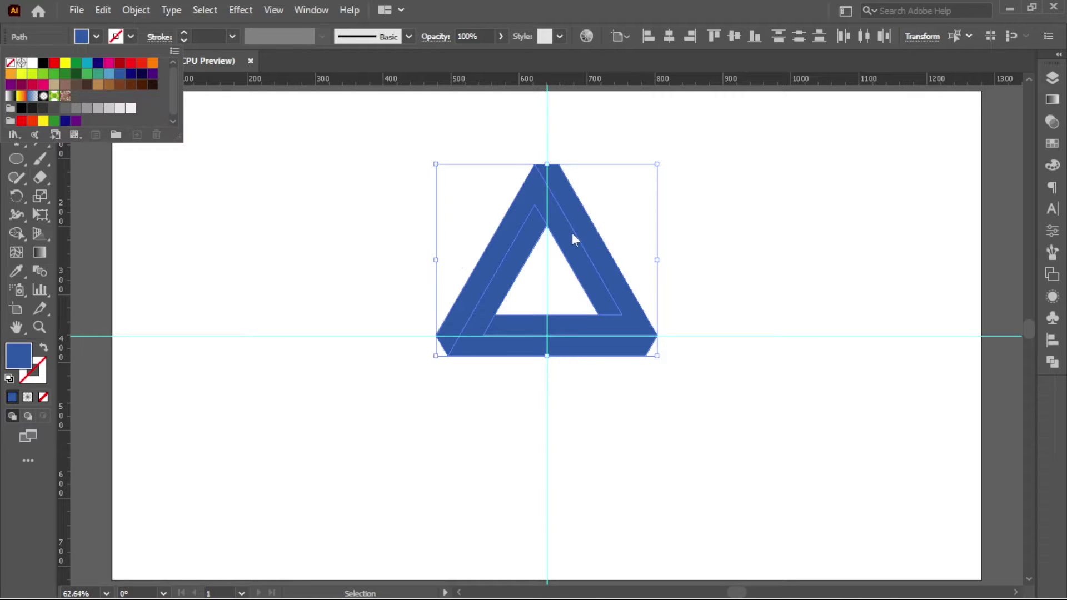
right_click(609, 276)
left_click(621, 246)
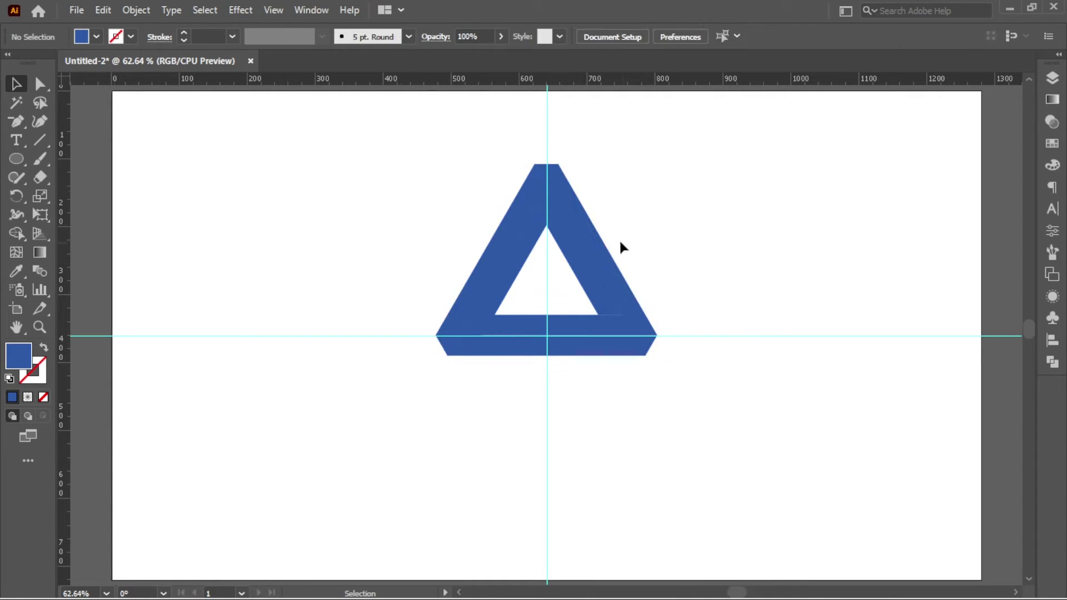
Drag two triangle pieces out to inspect them, undoing each move
left_click_drag(571, 257, 615, 360)
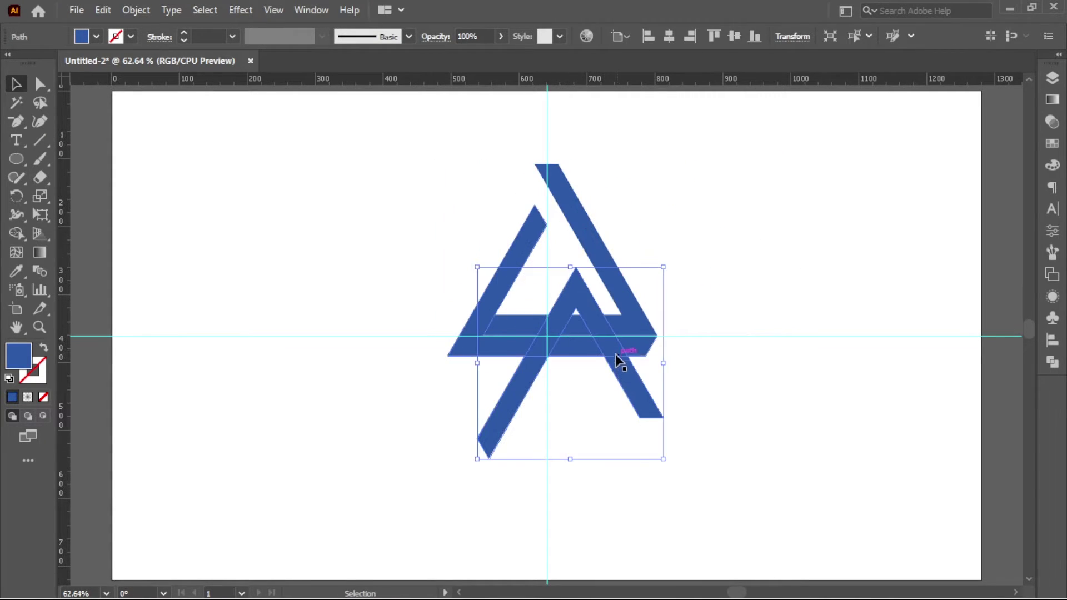
key("ctrl+z")
left_click_drag(484, 351, 475, 424)
key("ctrl+z")
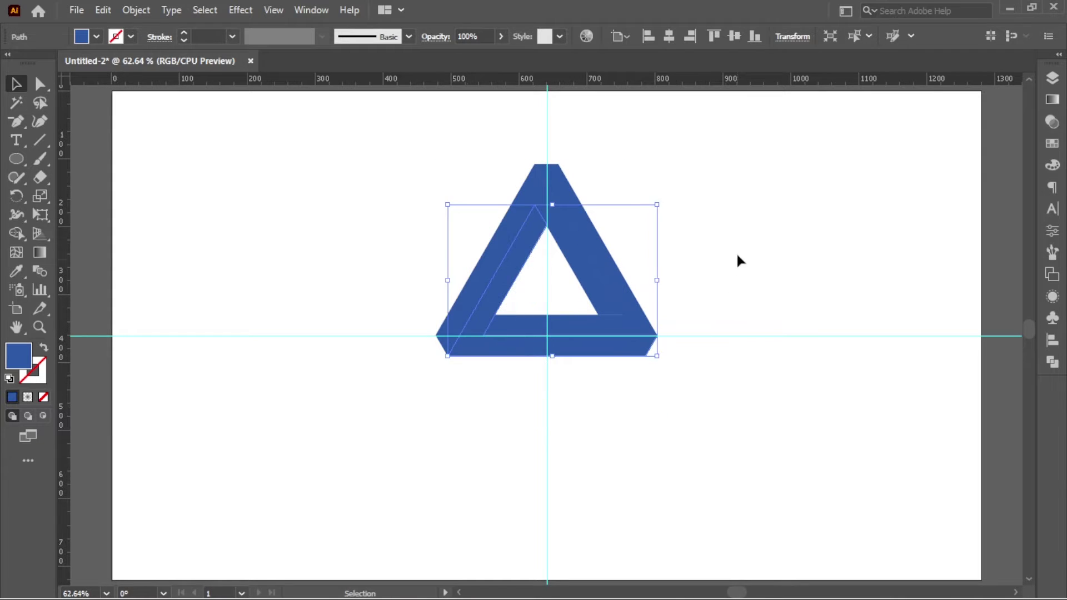
left_click(740, 239)
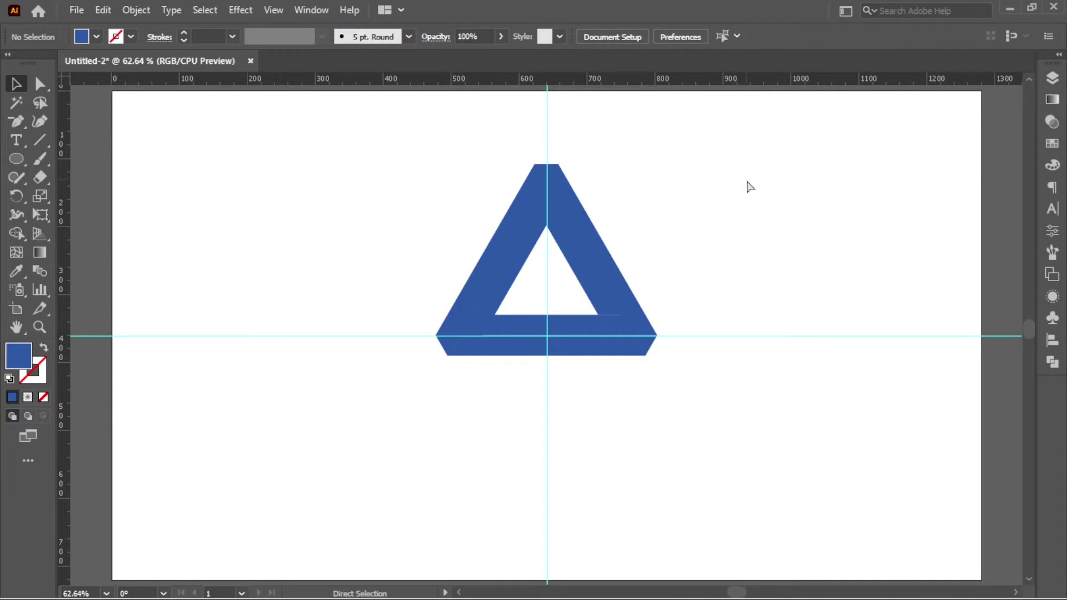
Unlock All and delete the vertical and horizontal centre guides
left_click(135, 11)
left_click(212, 142)
left_click_drag(608, 107, 455, 131)
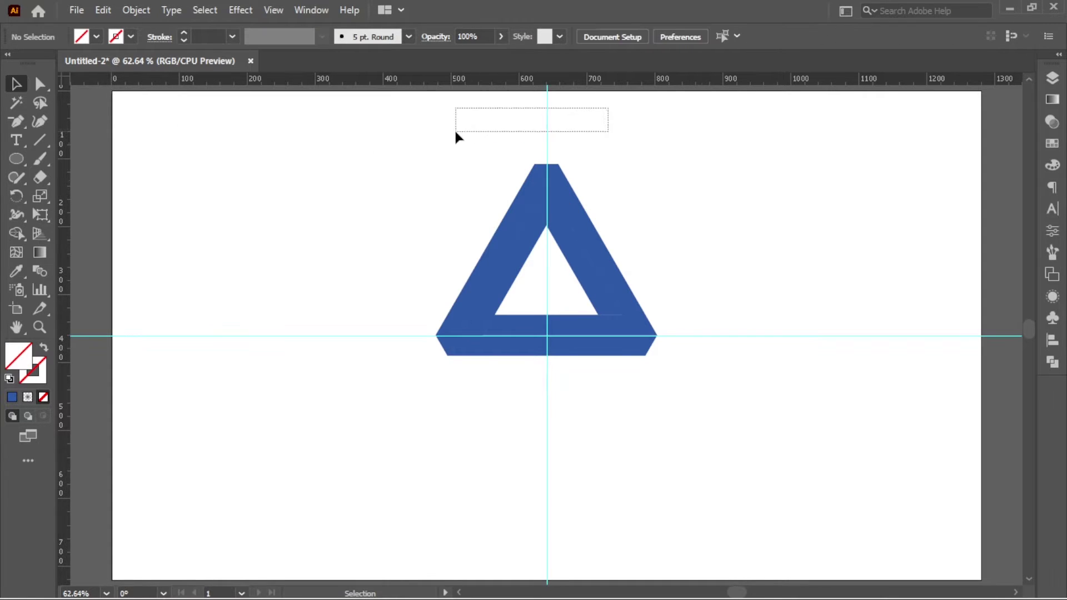
key("Delete")
left_click(807, 335)
key("Delete")
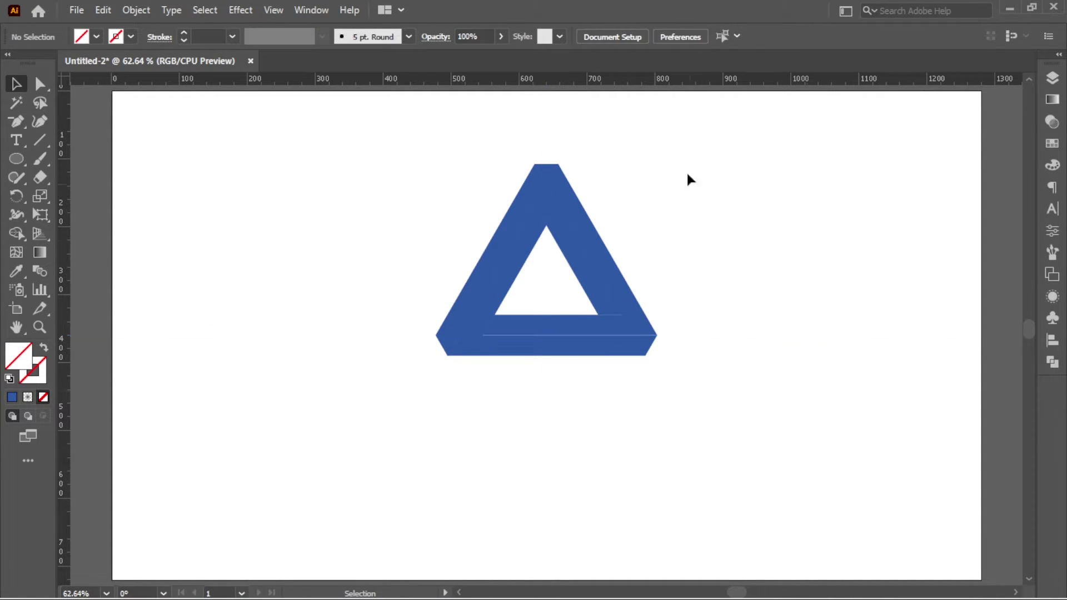
Select all the triangle's shapes and group them
left_click_drag(683, 134, 375, 420)
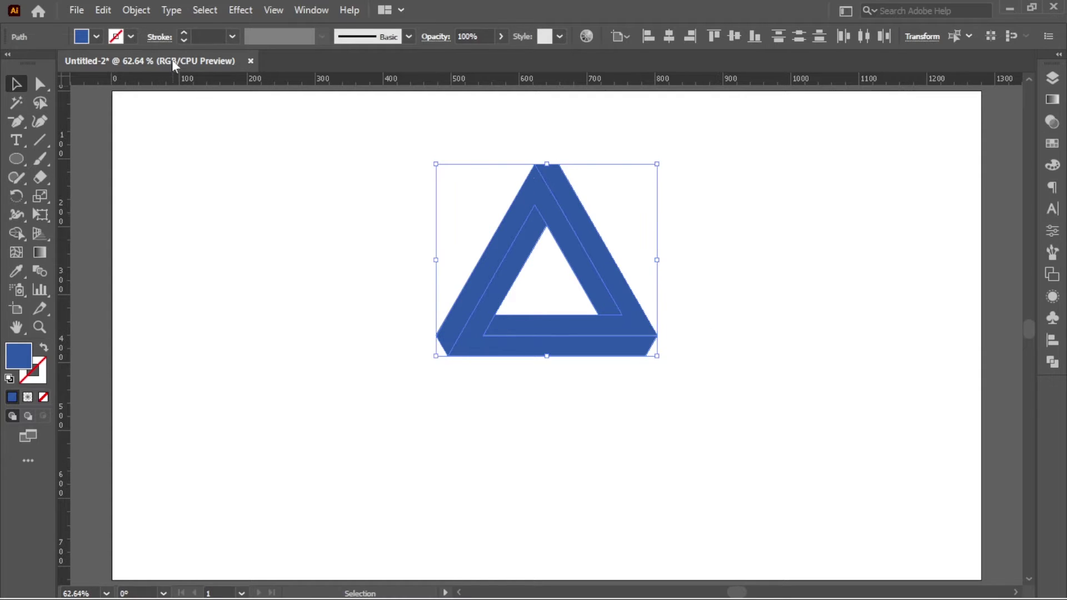
left_click(136, 10)
left_click(198, 93)
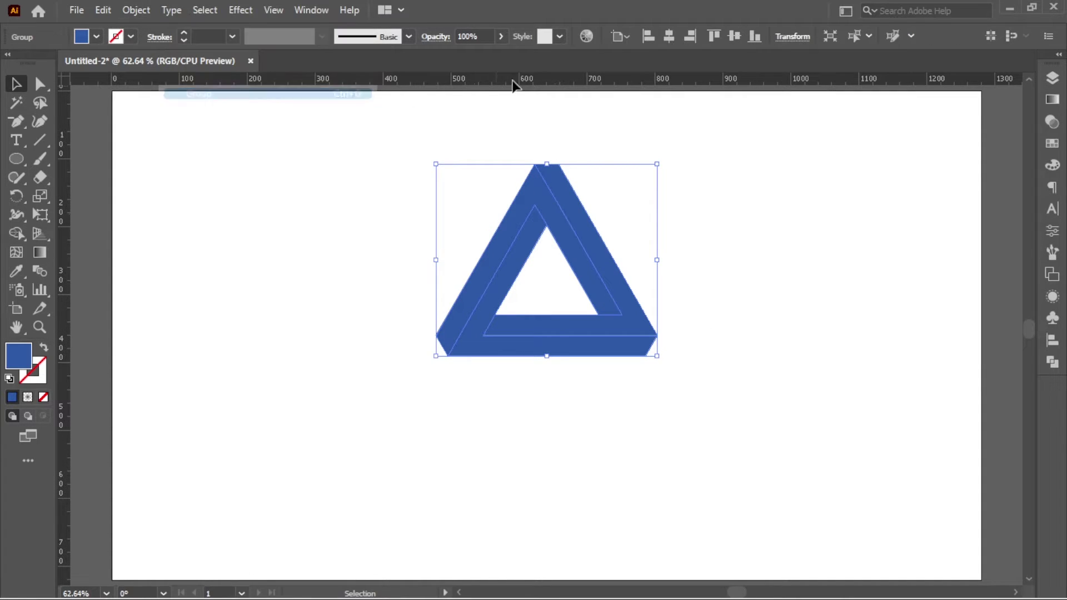
Centre the triangle vertically, ungroup it, scale it up from a corner, and reselect it
left_click(733, 36)
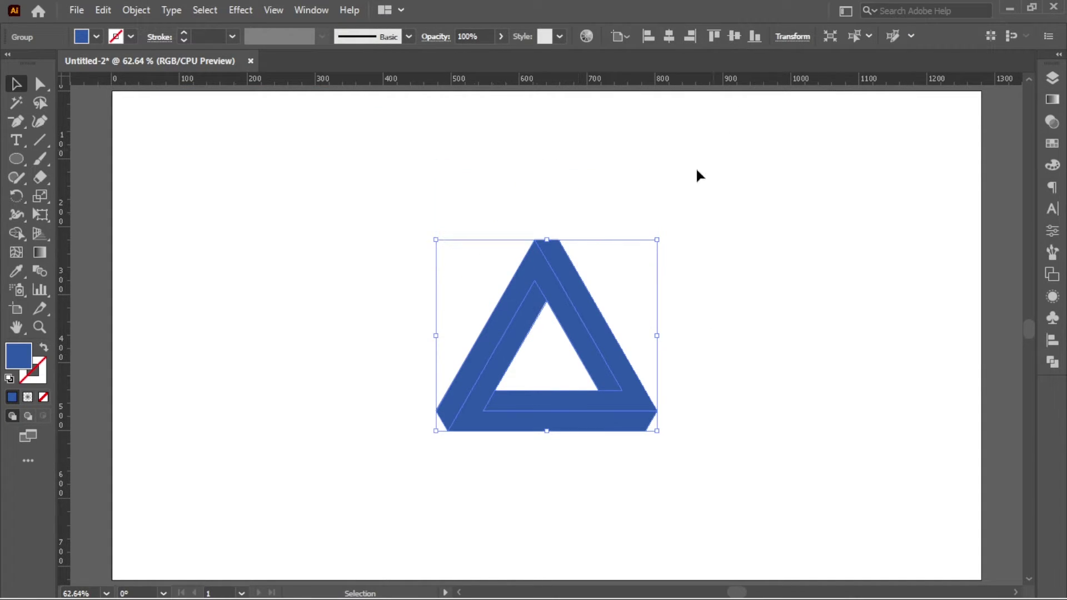
right_click(564, 267)
left_click(639, 400)
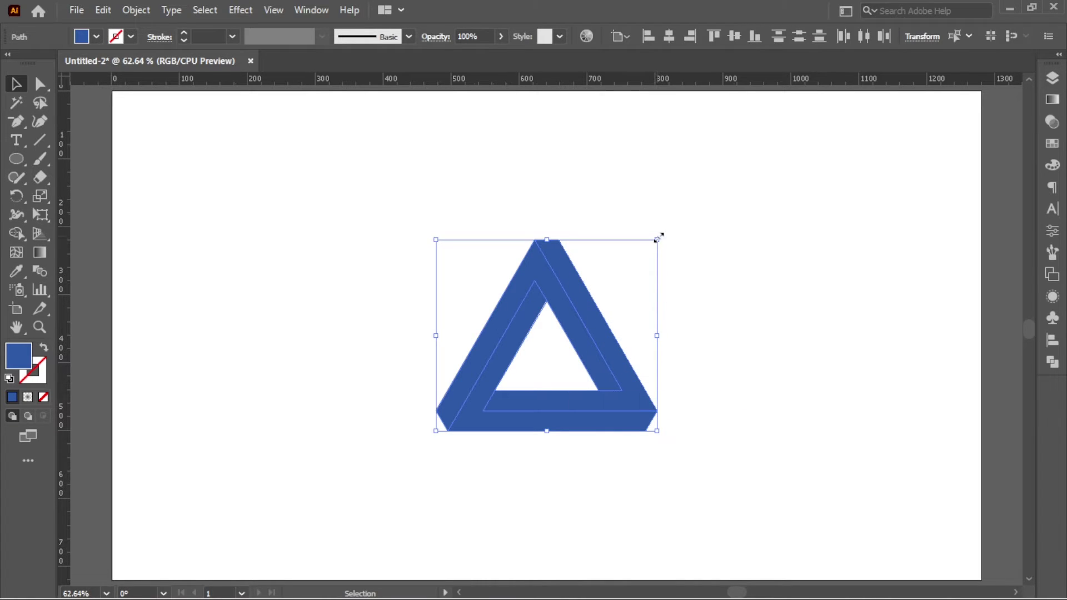
left_click_drag(657, 240, 733, 167)
left_click(777, 236)
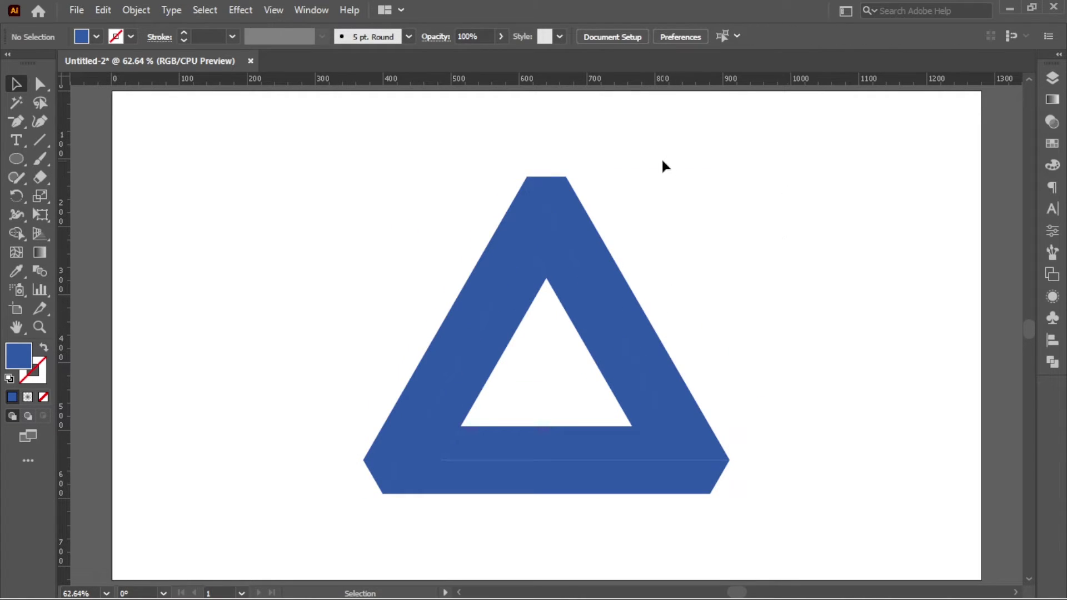
left_click_drag(663, 165, 439, 340)
Apply a linear gradient running from light blue to dark navy across the triangle
left_click(1052, 99)
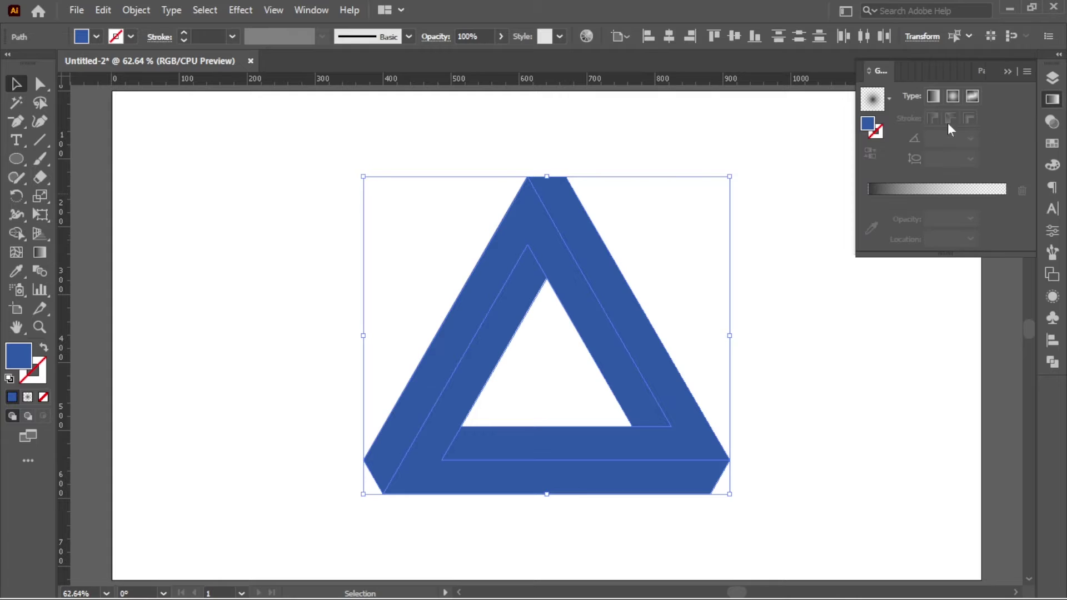
left_click(890, 102)
left_click(802, 129)
double_click(868, 200)
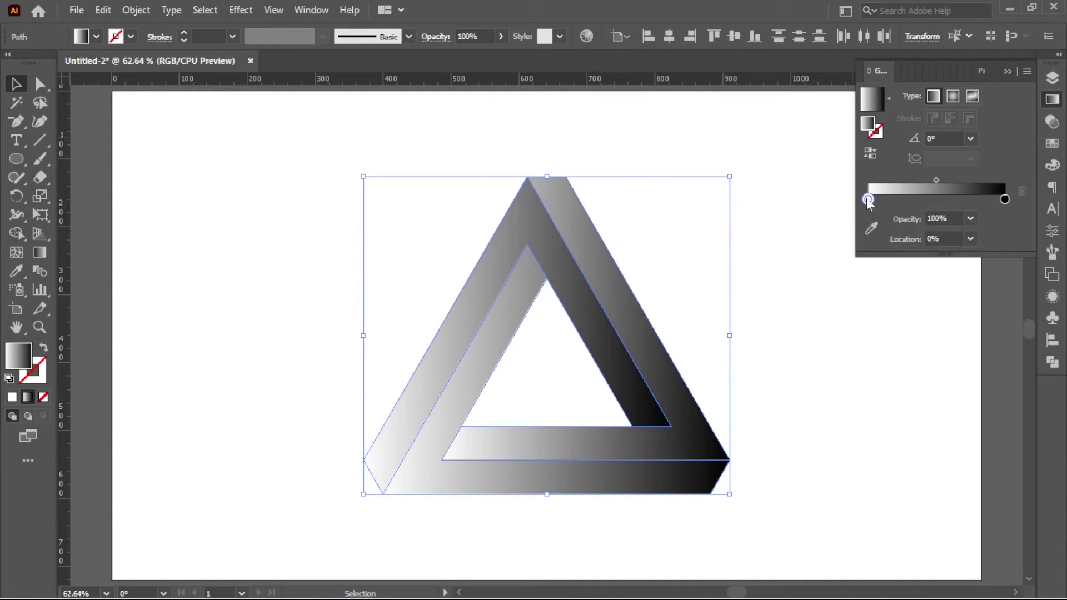
left_click(880, 259)
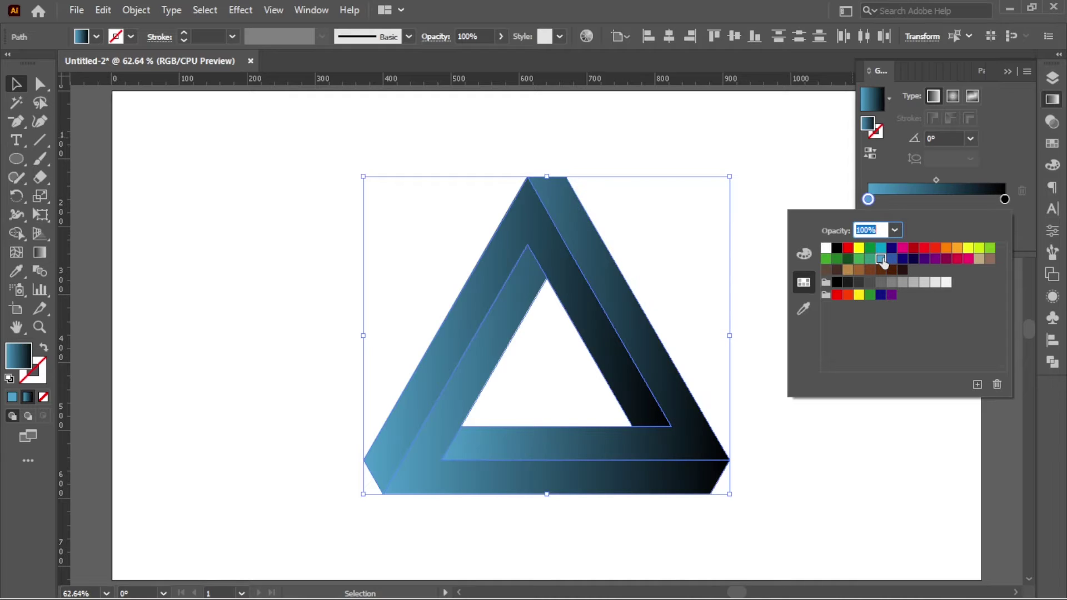
left_click(1005, 199)
double_click(1005, 199)
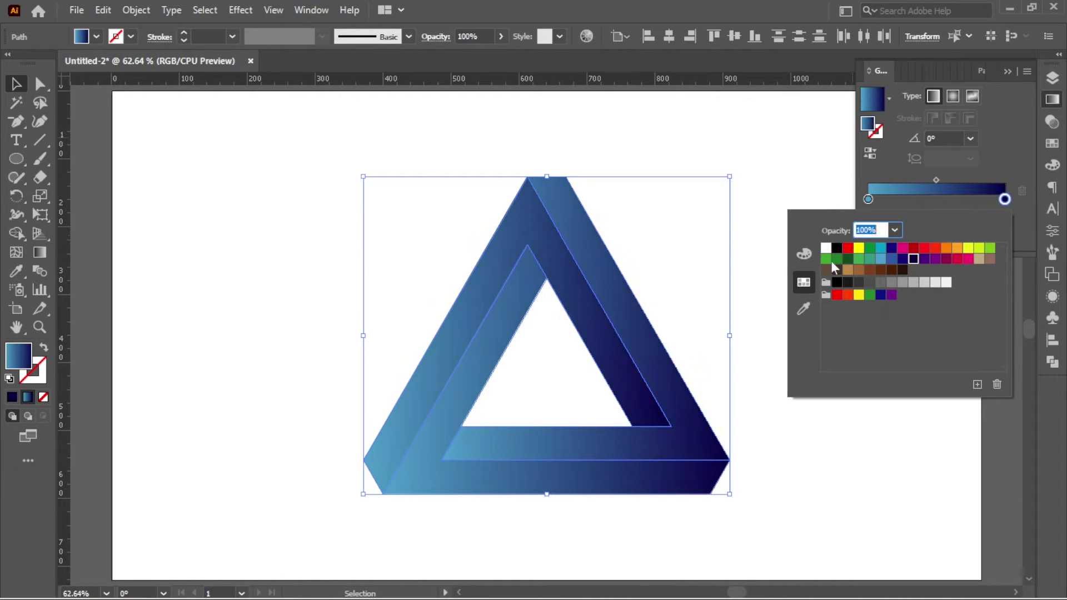
left_click(717, 278)
left_click(699, 478)
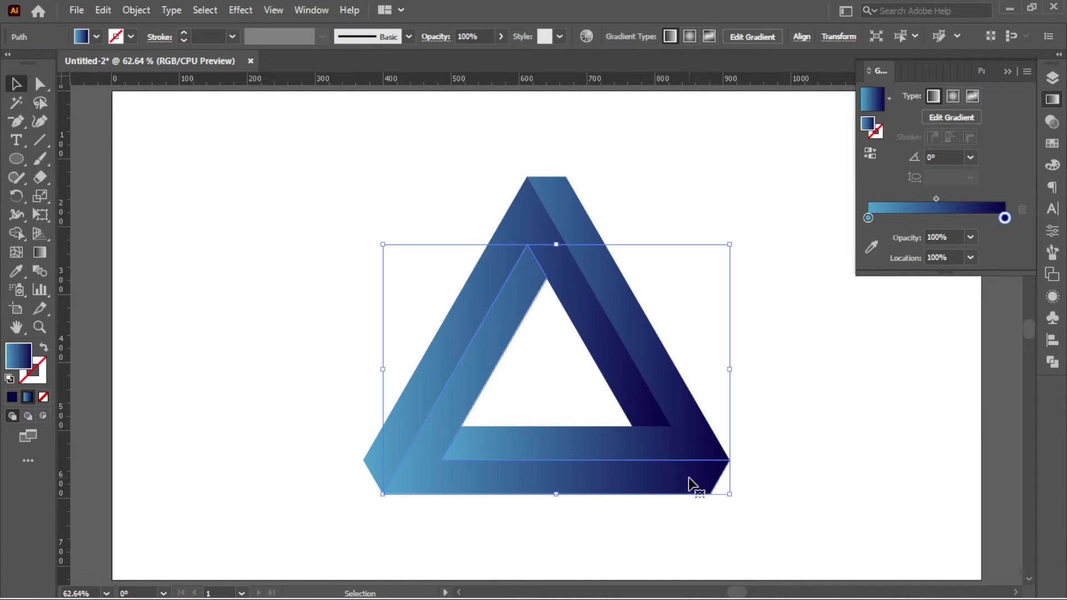
Redraw the bottom face's gradient horizontally, reversed so the dark end starts left
left_click(39, 253)
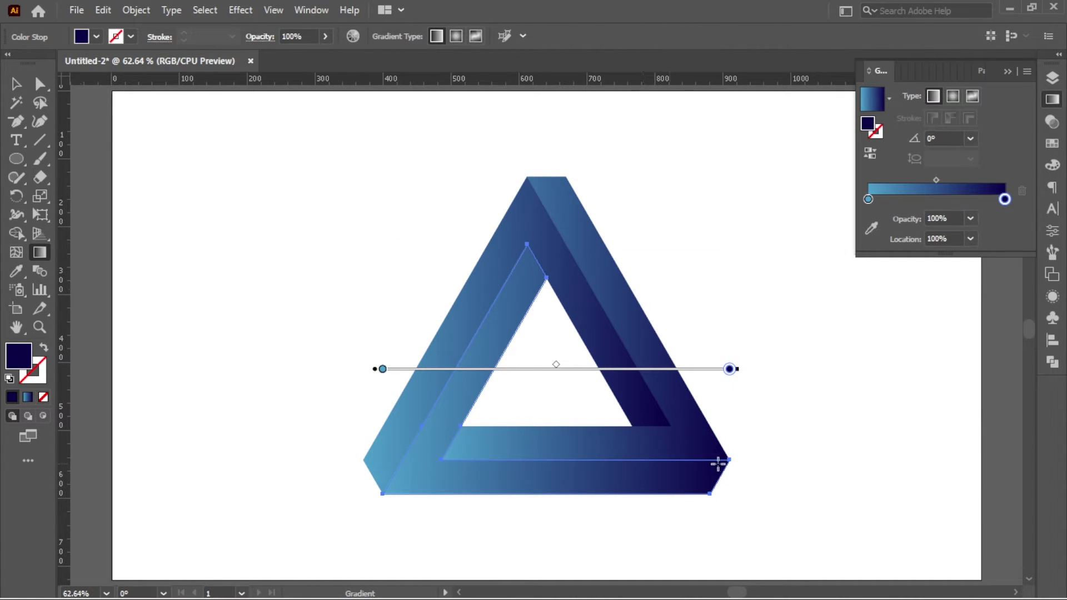
left_click_drag(728, 460, 420, 461)
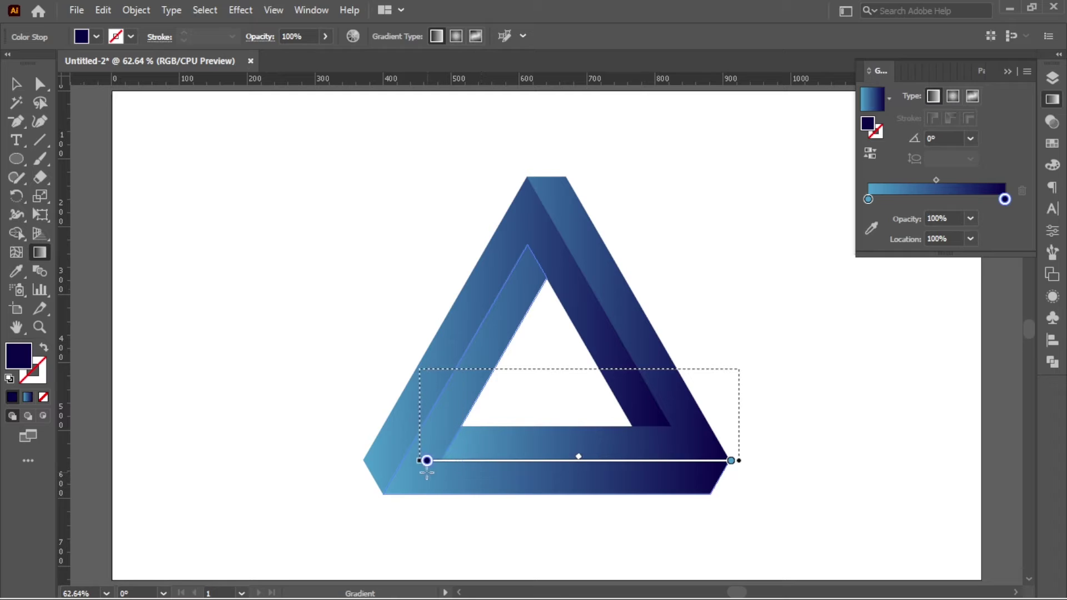
left_click_drag(421, 472, 410, 474)
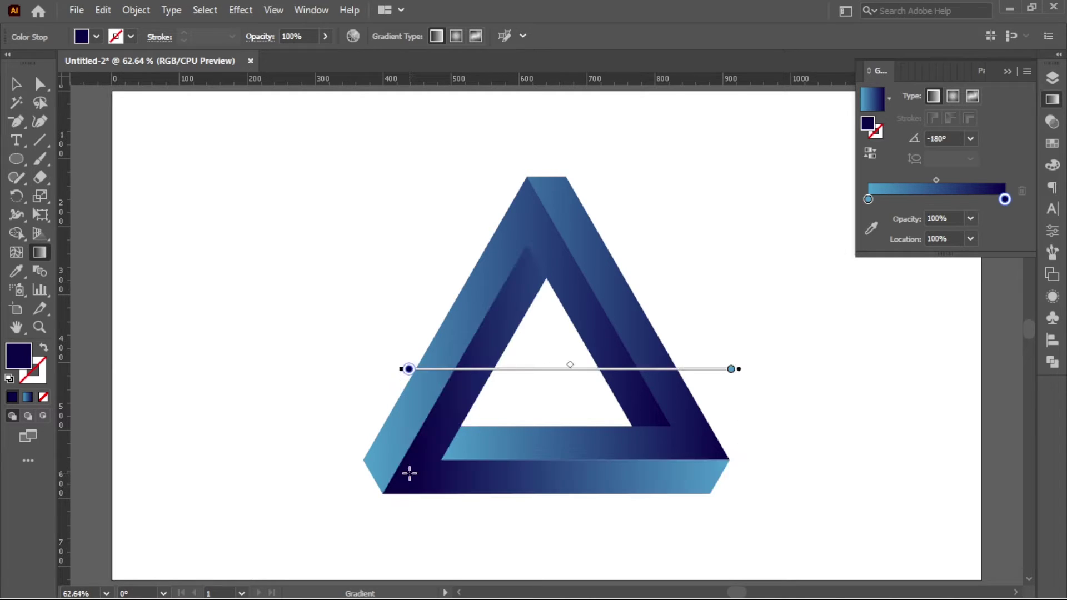
key("v")
Stretch the inner piece's gradient from left to right across it
left_click(553, 422)
left_click(519, 435)
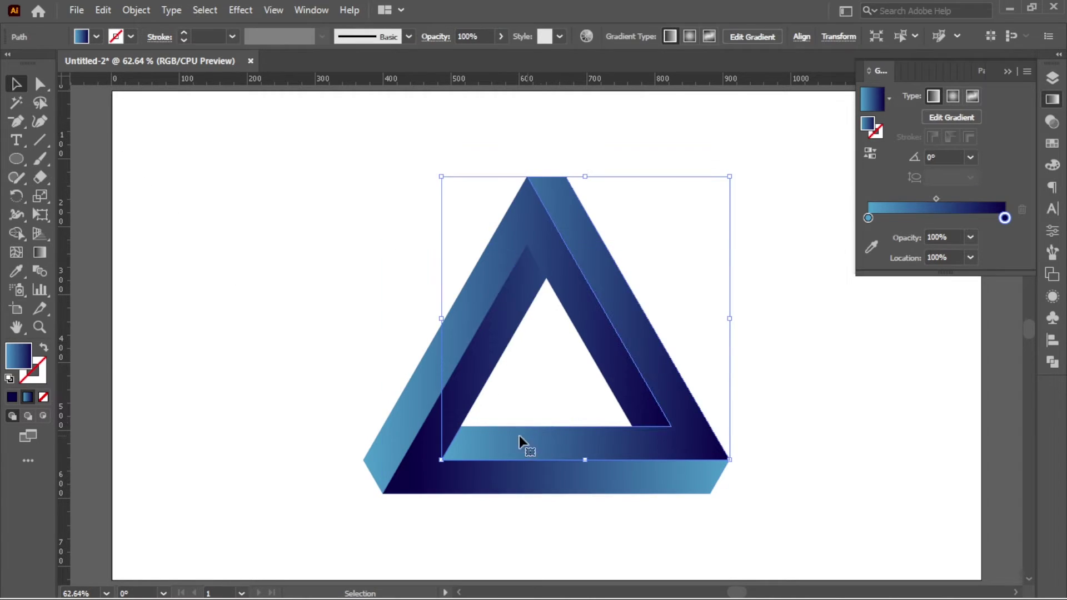
left_click(40, 252)
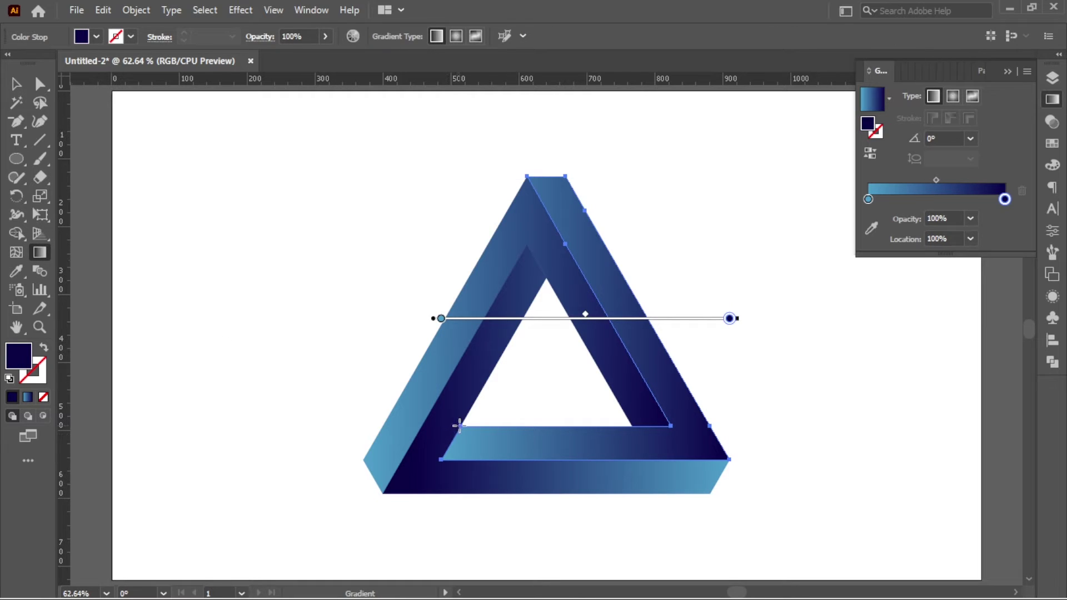
left_click_drag(459, 426, 730, 436)
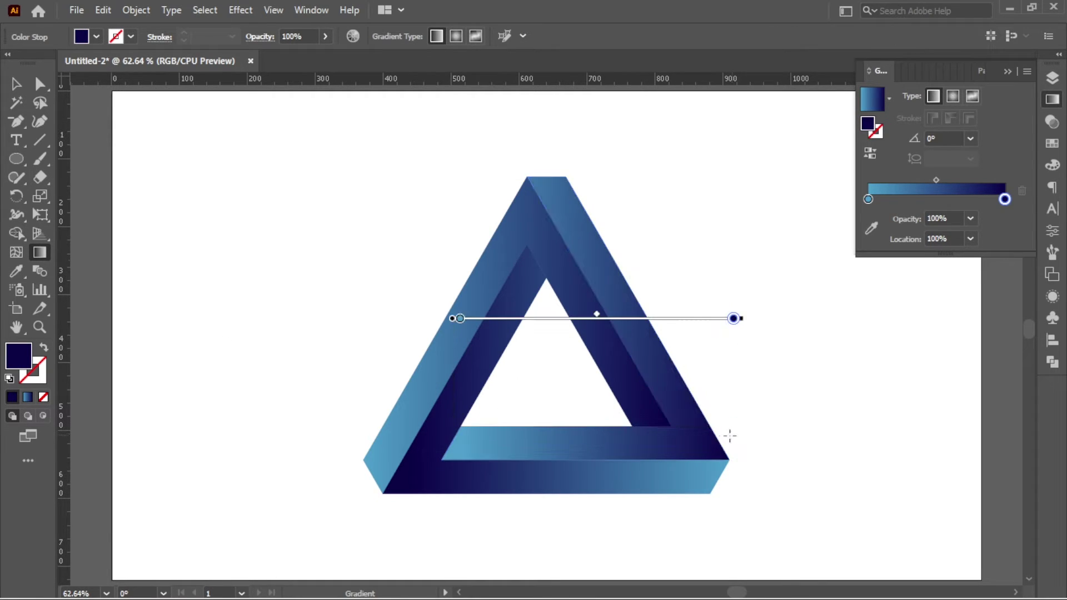
key("v")
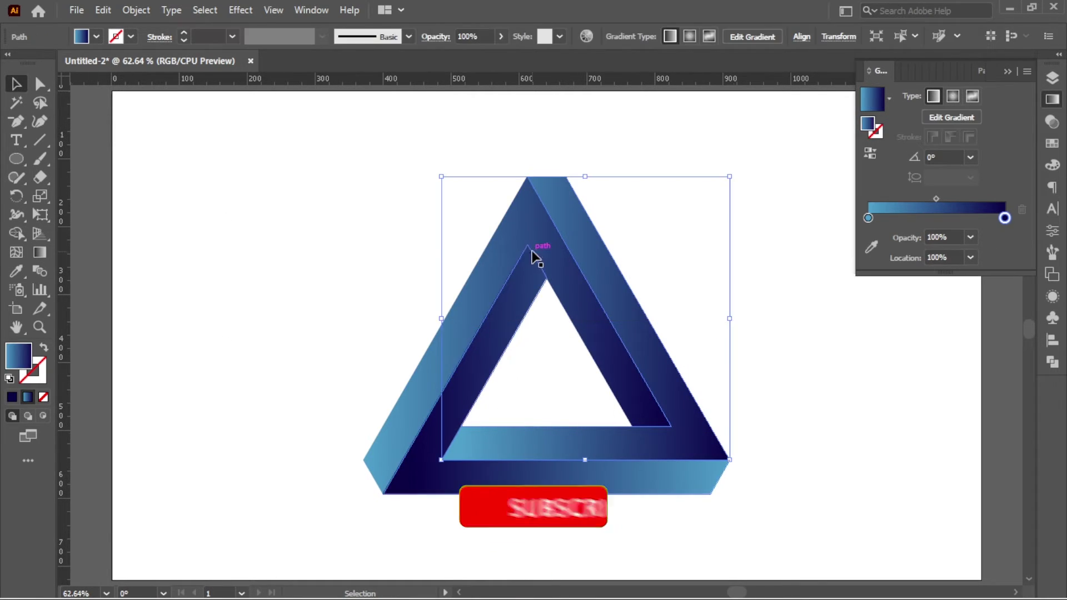
Angle the left face's gradient diagonally upward, then marquee-select all triangle pieces
left_click(39, 253)
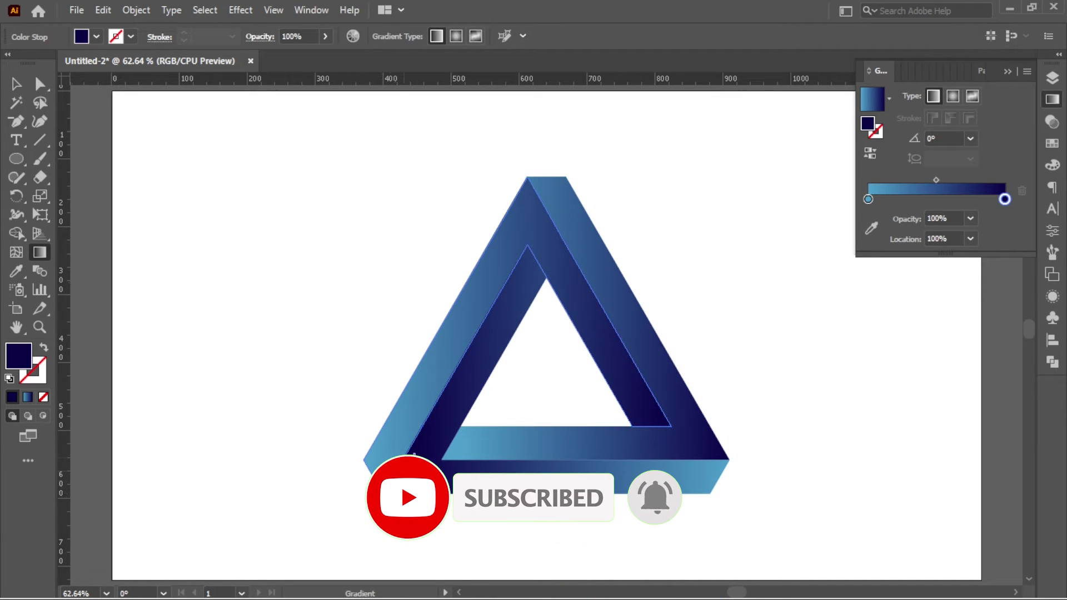
left_click_drag(382, 493, 564, 185)
key("v")
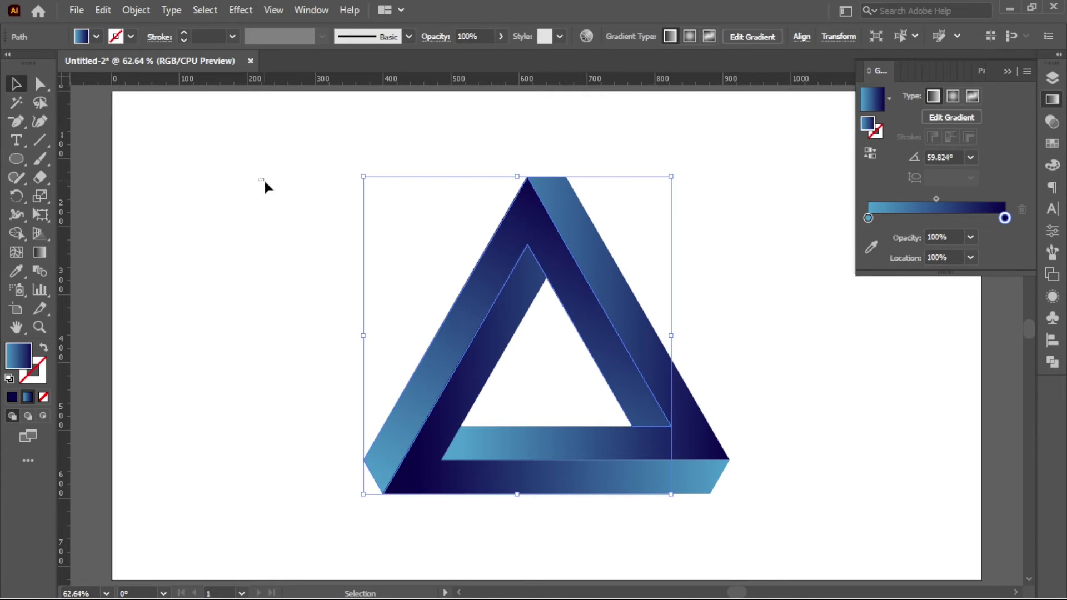
mouse_move(442, 153)
left_mouse_down()
mouse_move(553, 289)
mouse_move(845, 535)
left_mouse_up()
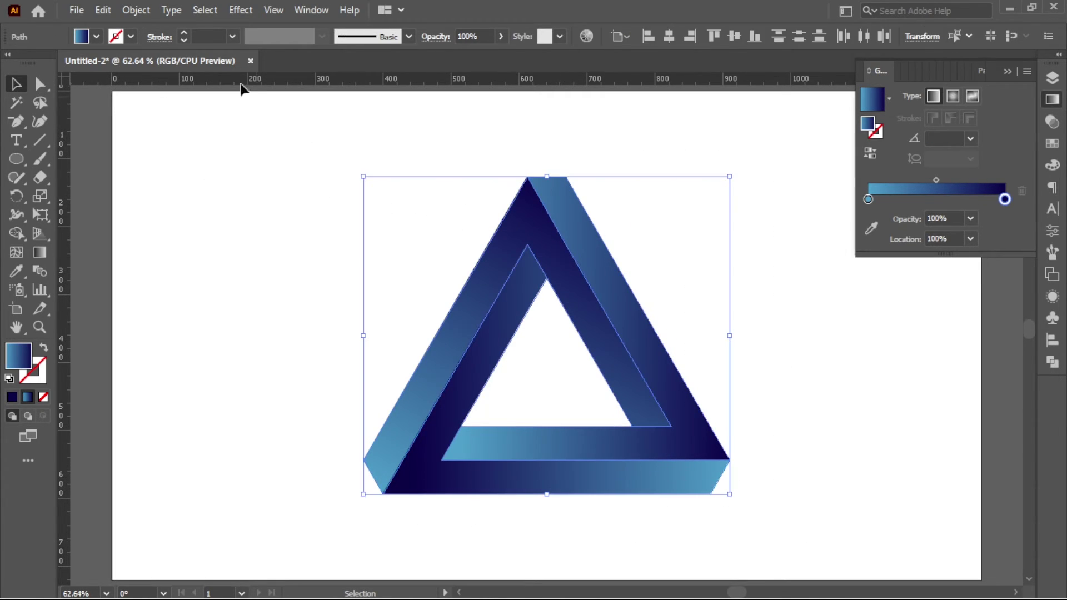
left_click(136, 10)
Group the triangle pieces and scale the group down proportionally
left_click(199, 94)
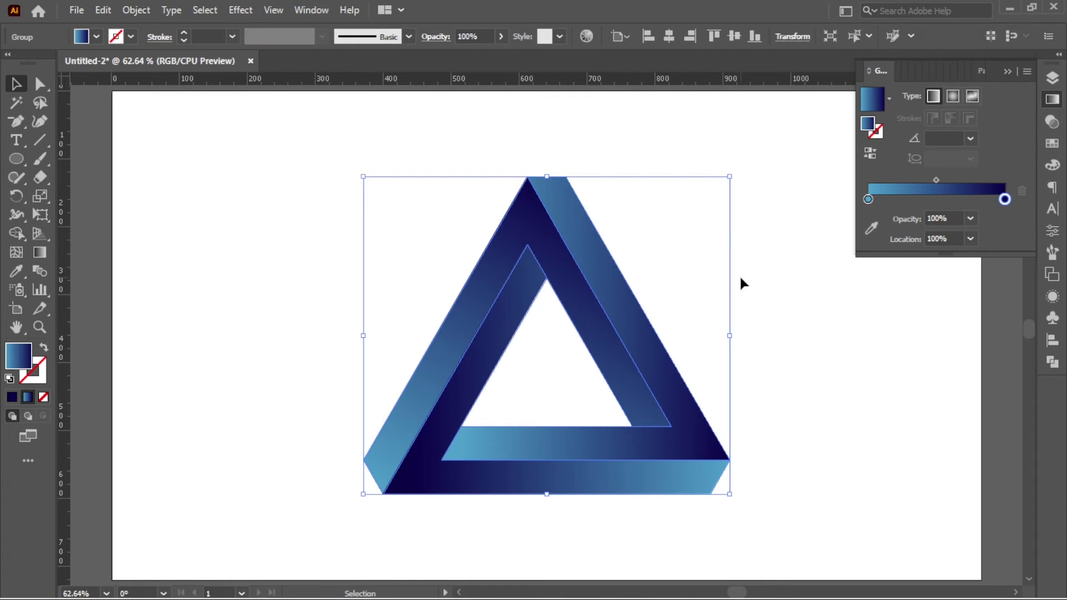
left_click_drag(729, 176, 684, 215)
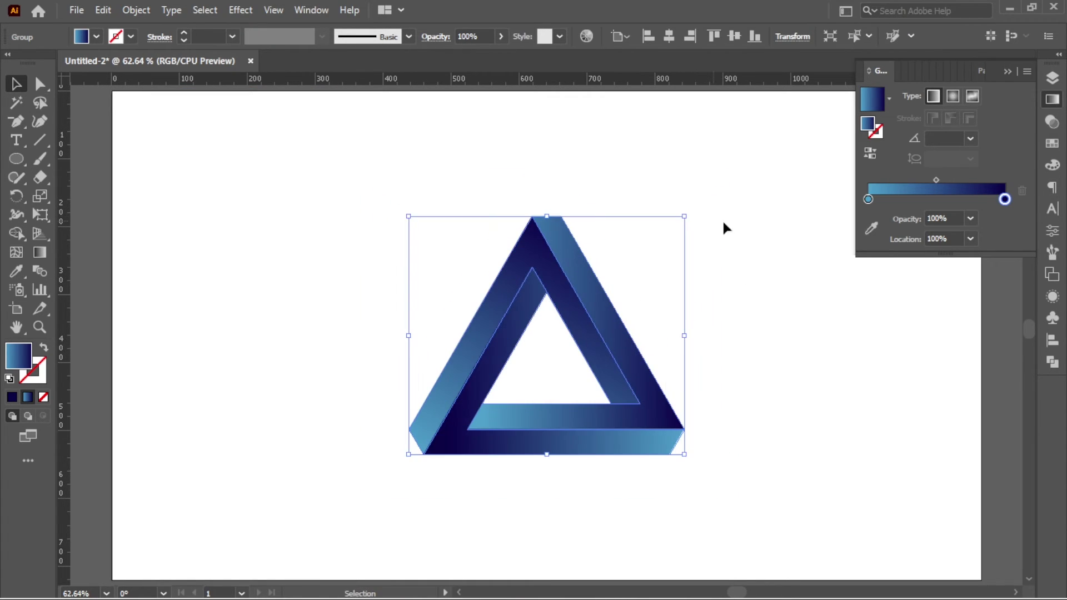
left_click(778, 224)
key("ctrl+minus")
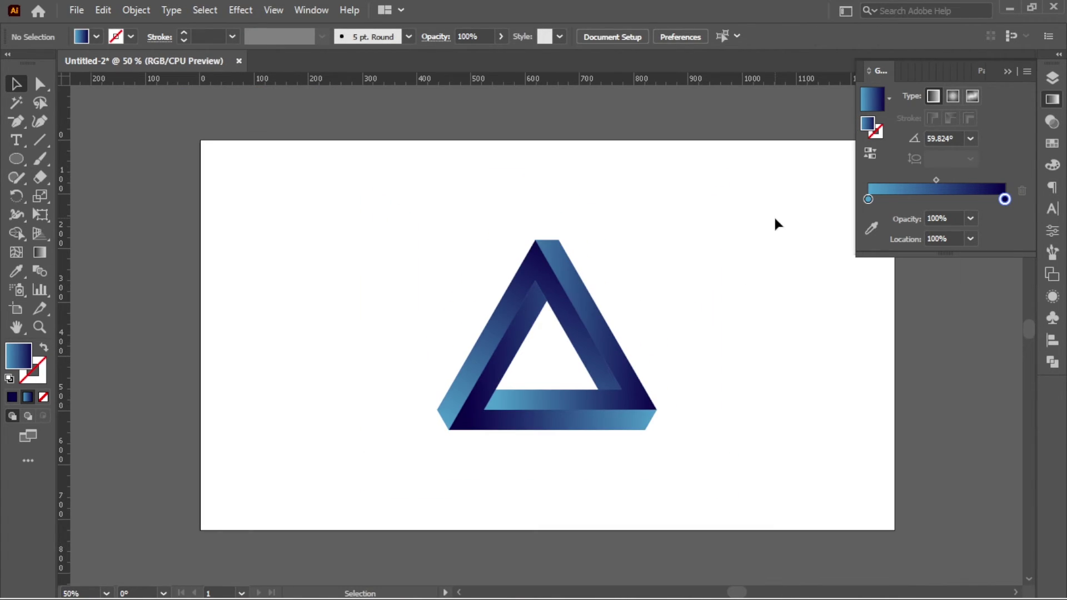
left_click_drag(706, 210, 489, 421)
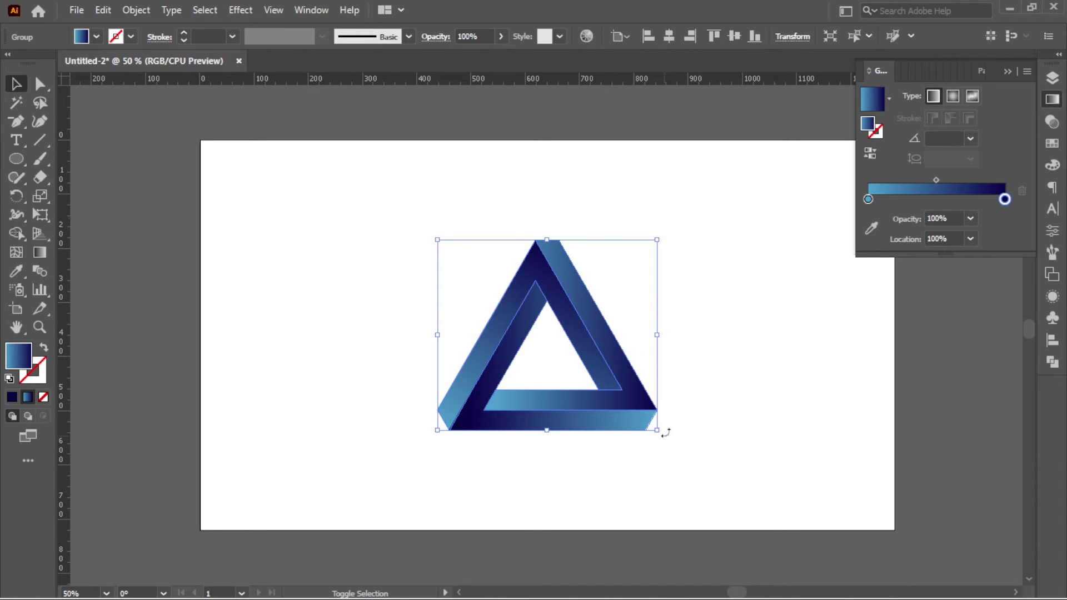
Rotate the triangle 90° to point right and centre it horizontally on the artboard
left_click_drag(665, 433, 680, 252)
key("a")
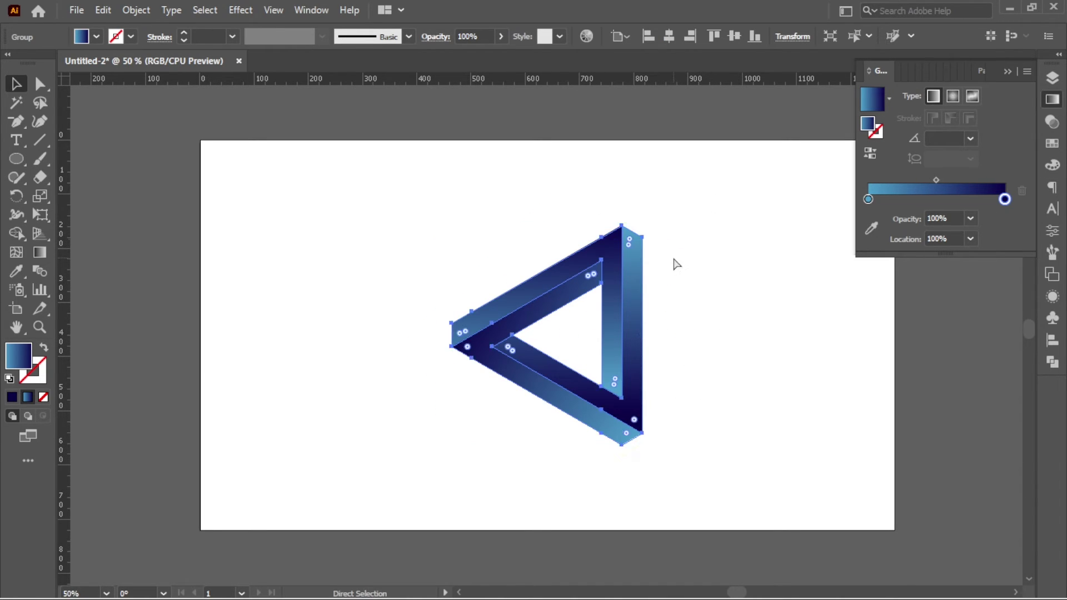
key("ctrl+z")
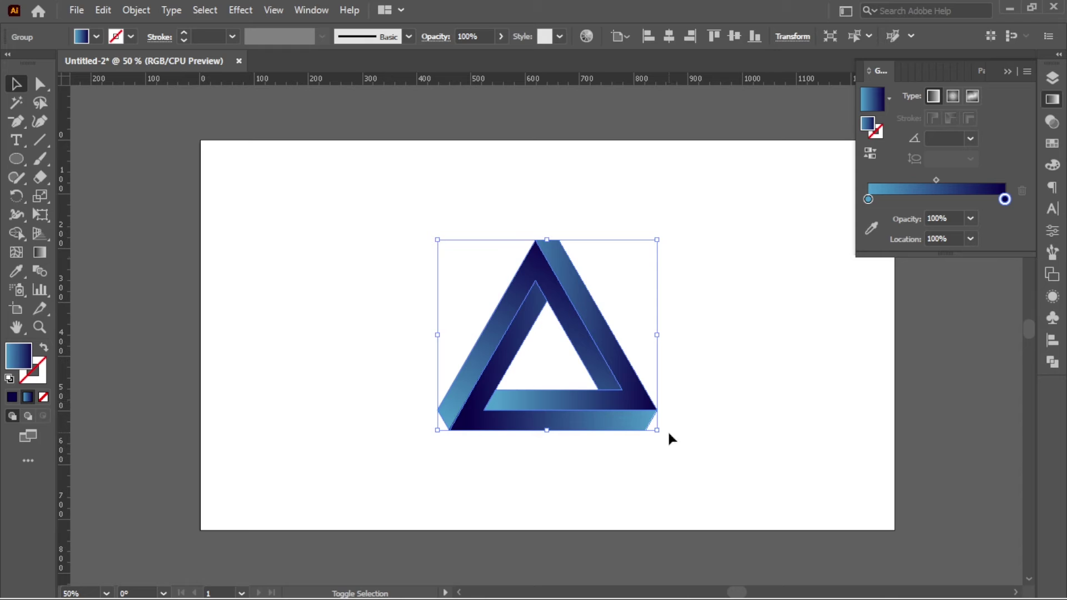
left_click_drag(663, 432, 480, 471)
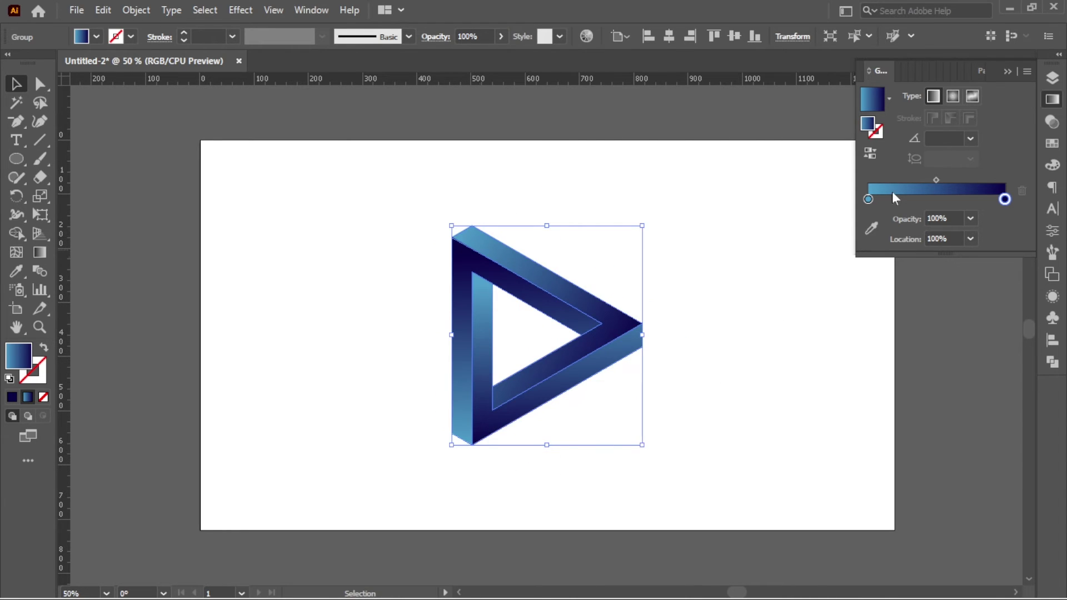
left_click(1053, 340)
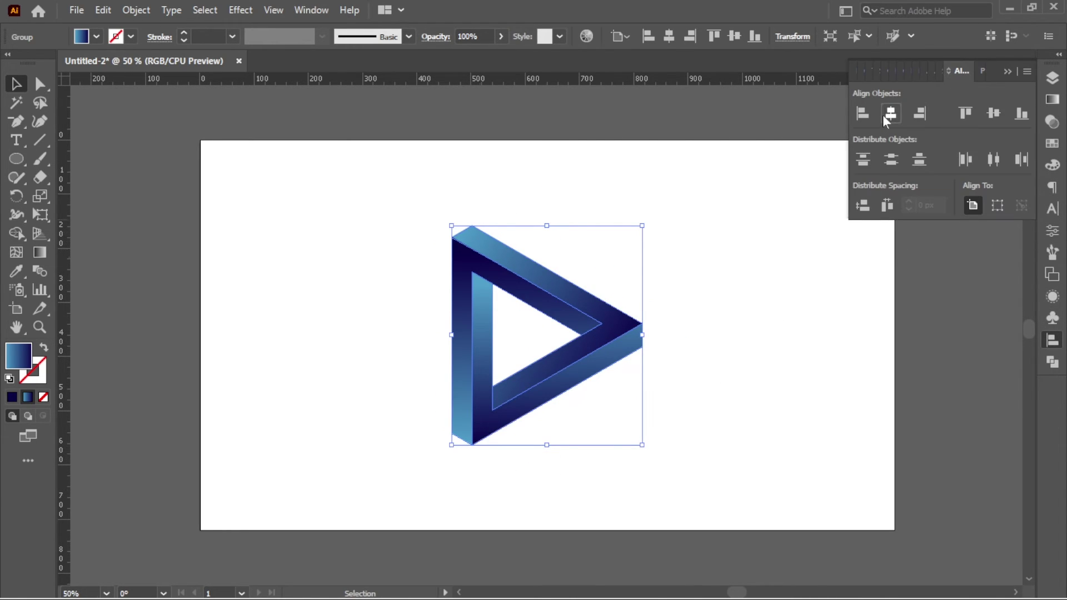
left_click(695, 211)
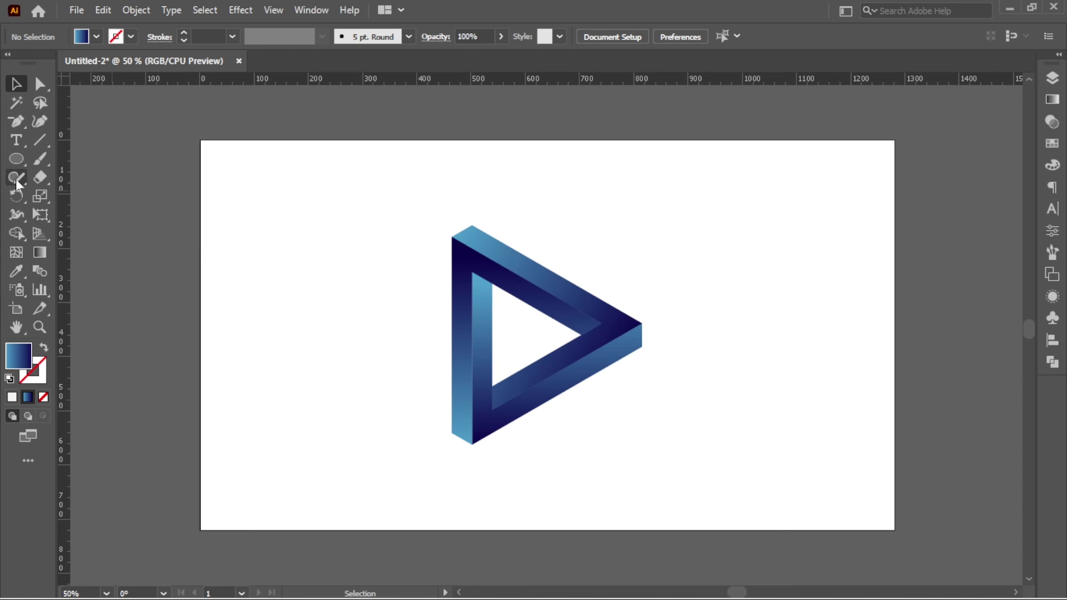
Draw an artboard-sized rectangle and send it to the back behind the triangle
left_click_drag(15, 159, 77, 156)
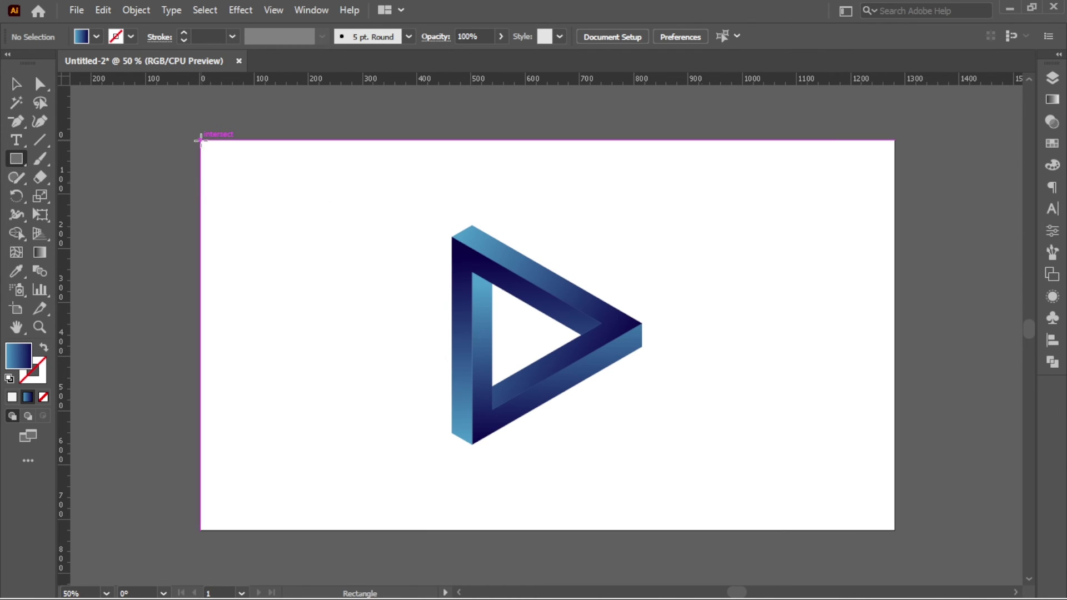
left_click_drag(202, 140, 896, 529)
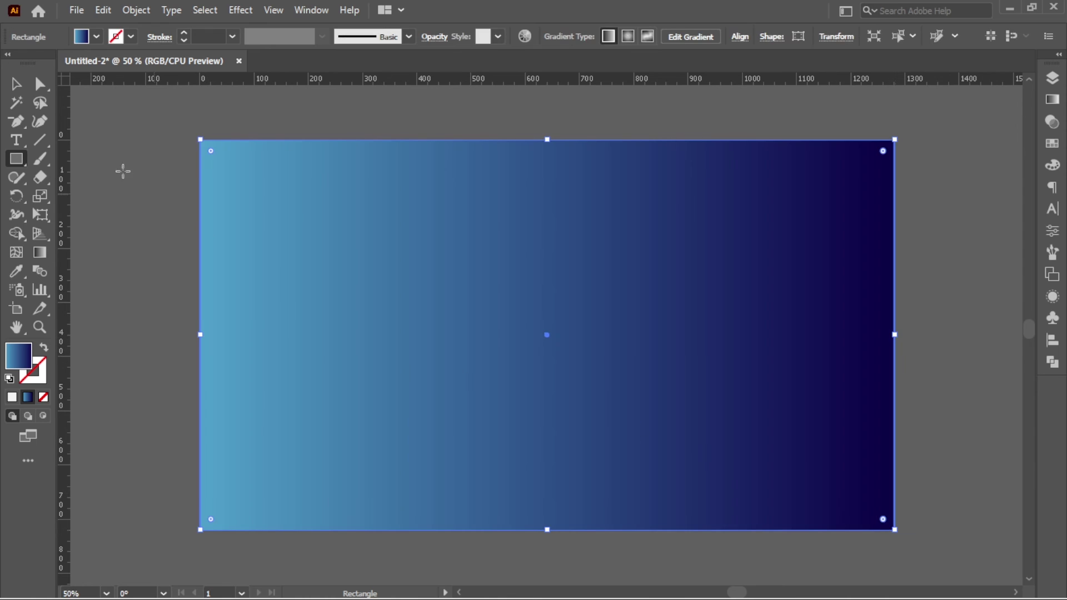
left_click(16, 84)
right_click(425, 211)
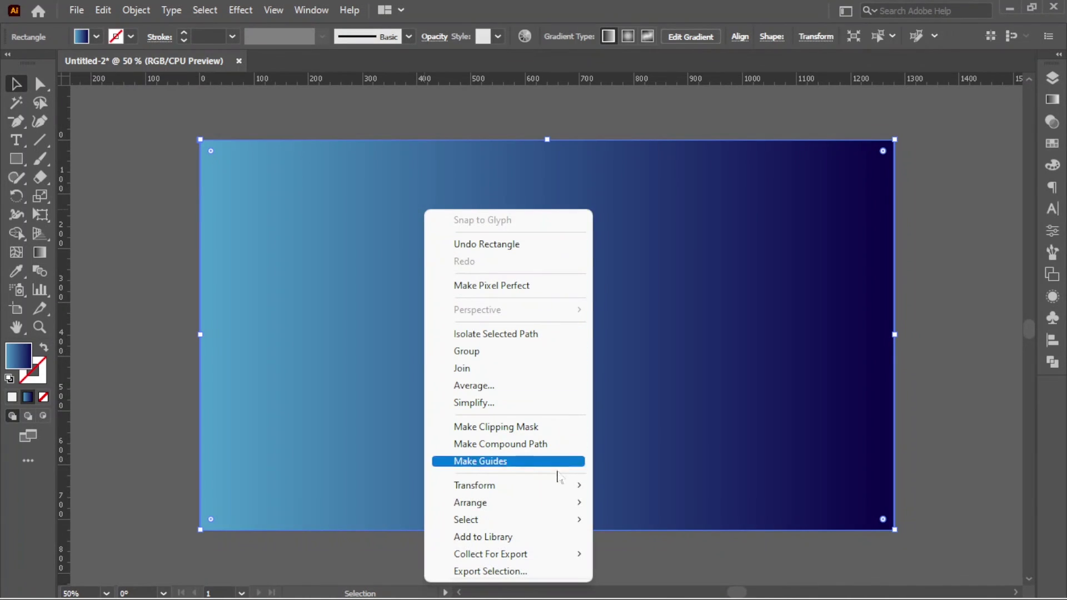
left_click(705, 551)
left_click(934, 289)
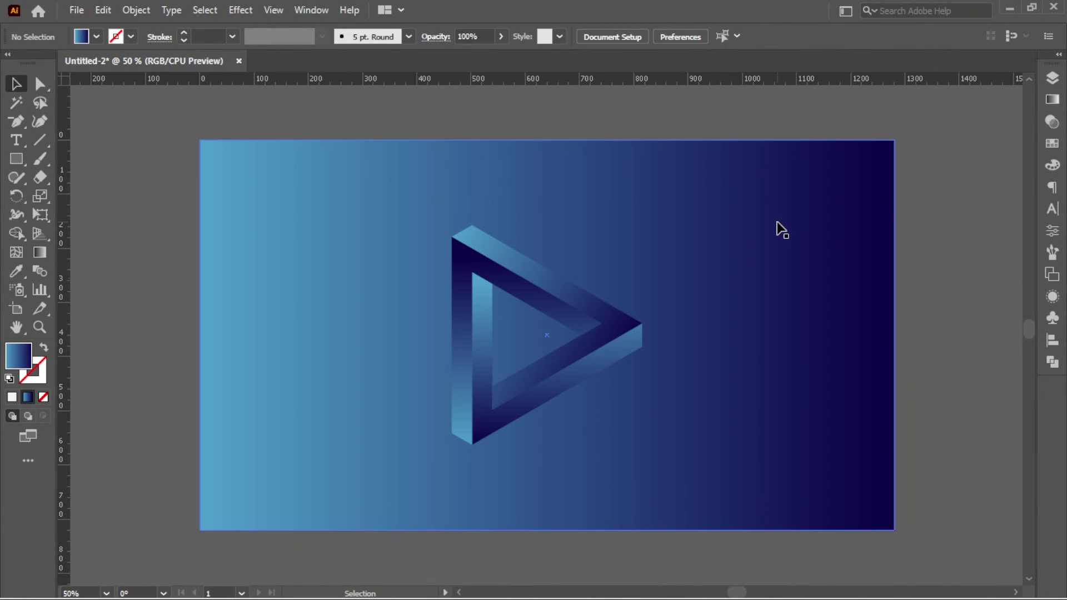
Fill the background rectangle with the light grey swatch and fit the artboard in the window
left_click(767, 225)
left_click(97, 37)
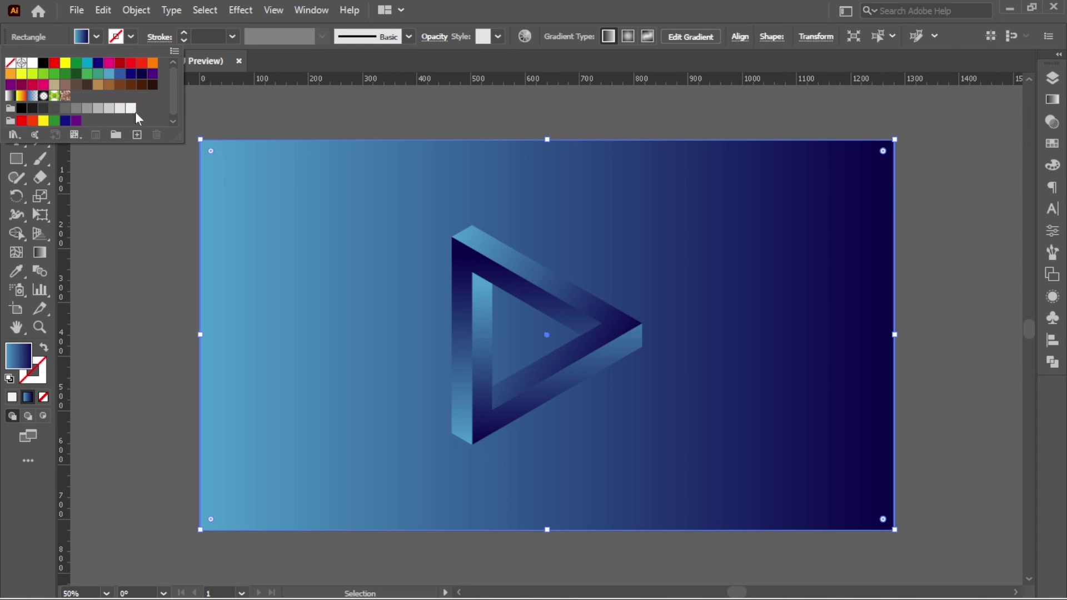
left_click(131, 109)
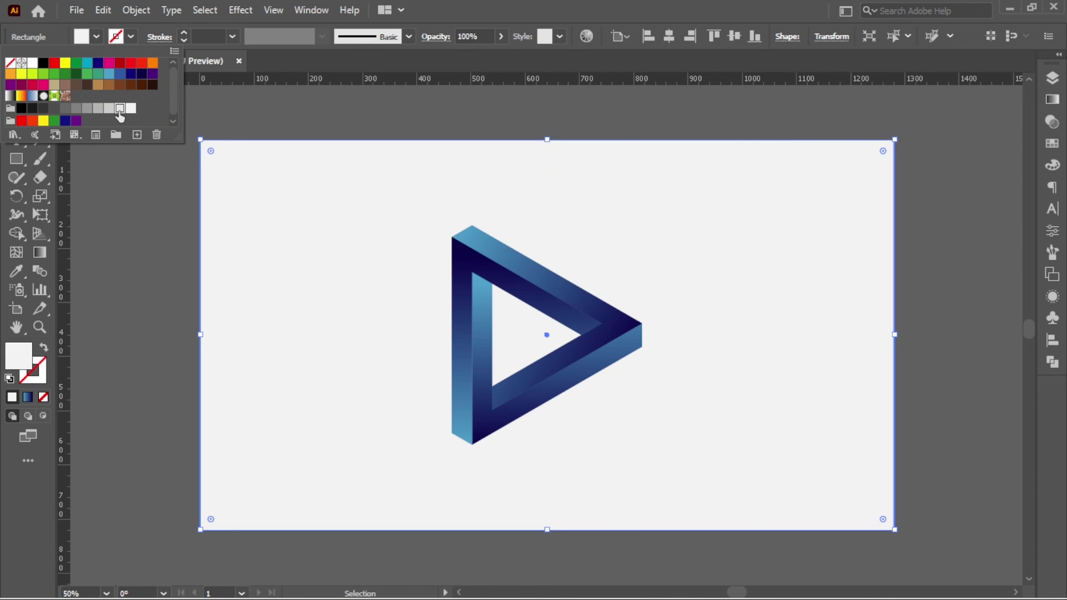
left_click(119, 112)
left_click(922, 170)
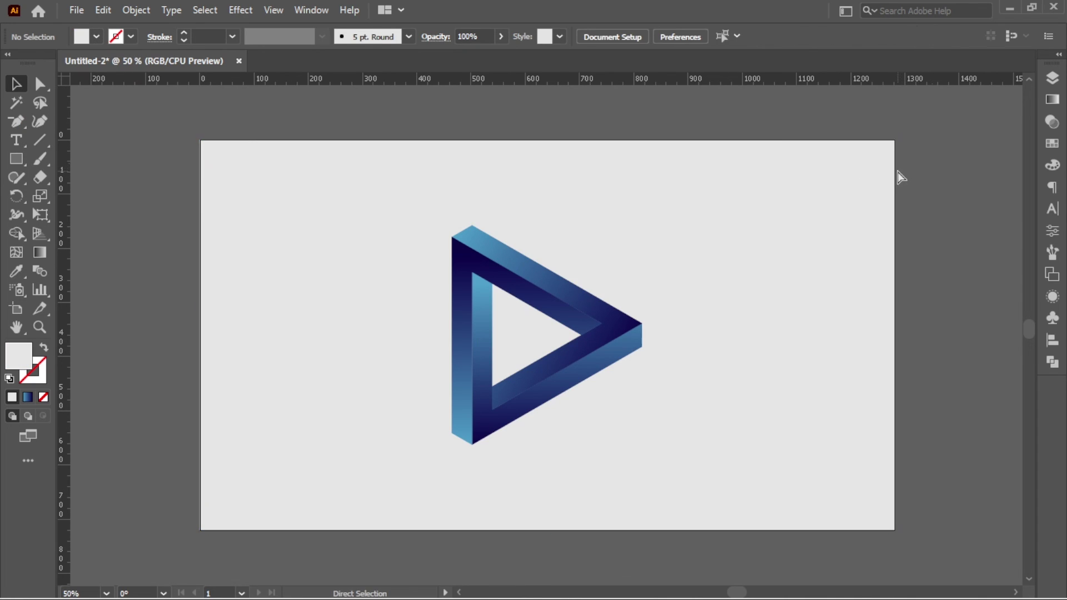
key("ctrl+0")
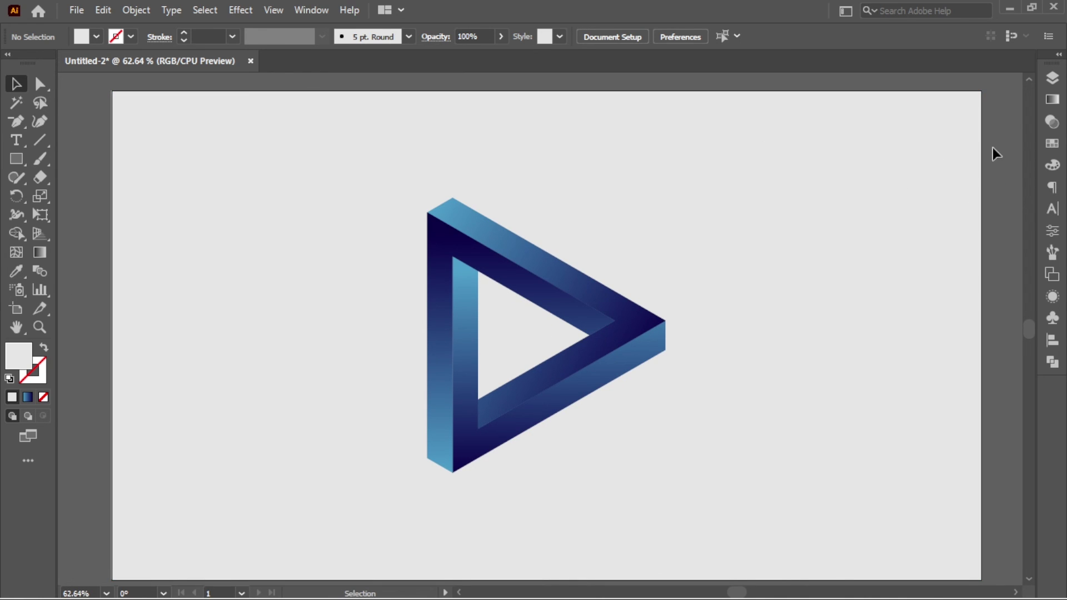
key("ctrl+0")
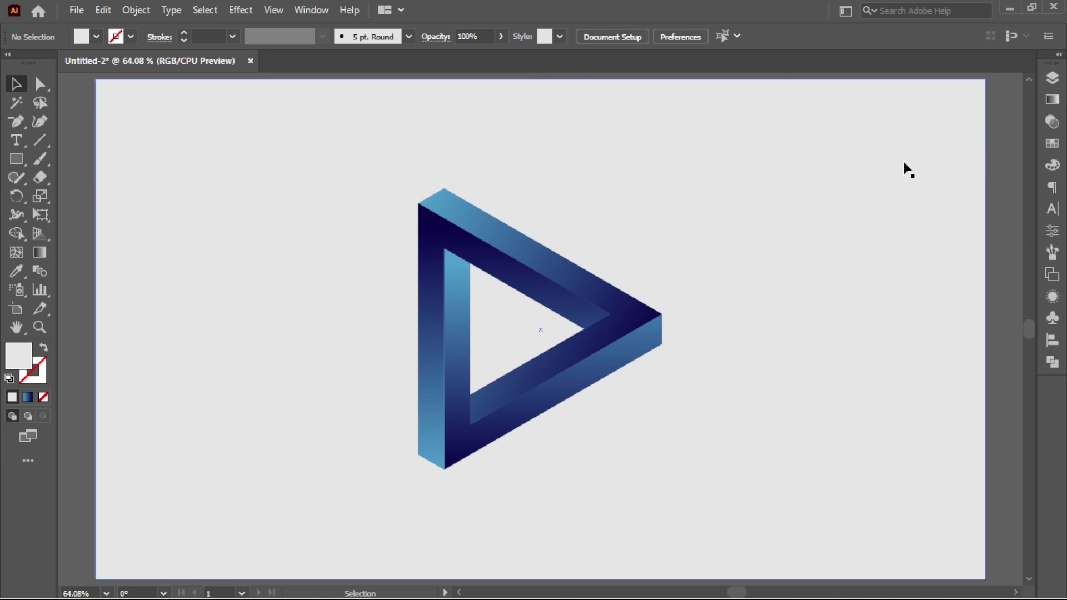